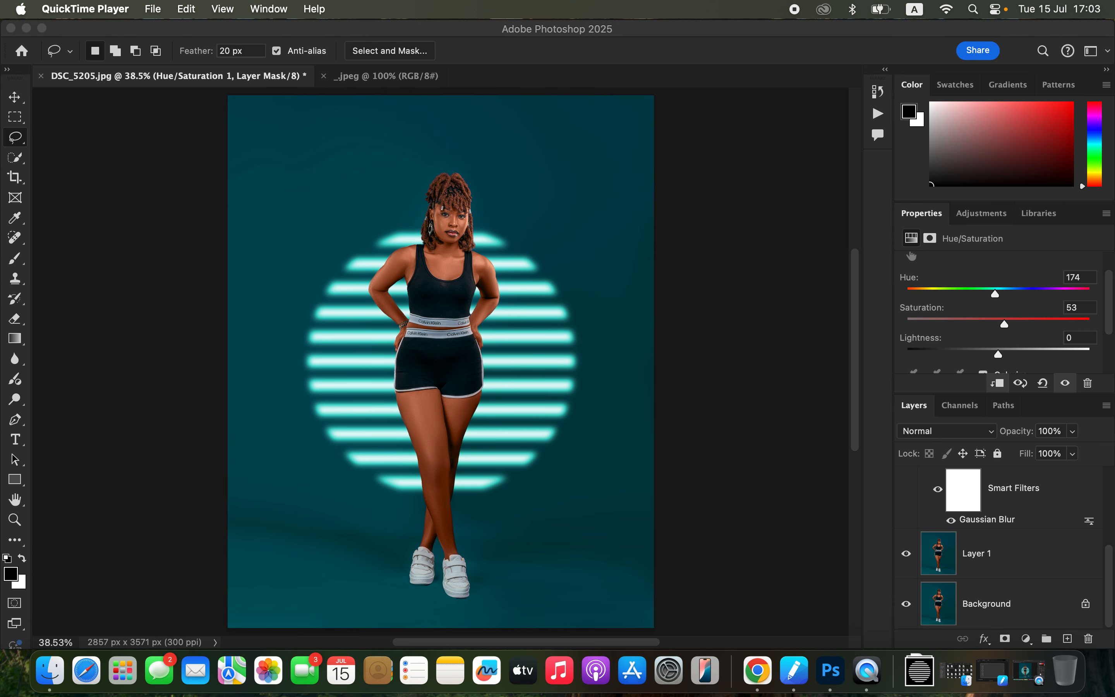
Switch to Chrome to view the striped circle pin on Pinterest, and return to Photoshop
left_click(759, 676)
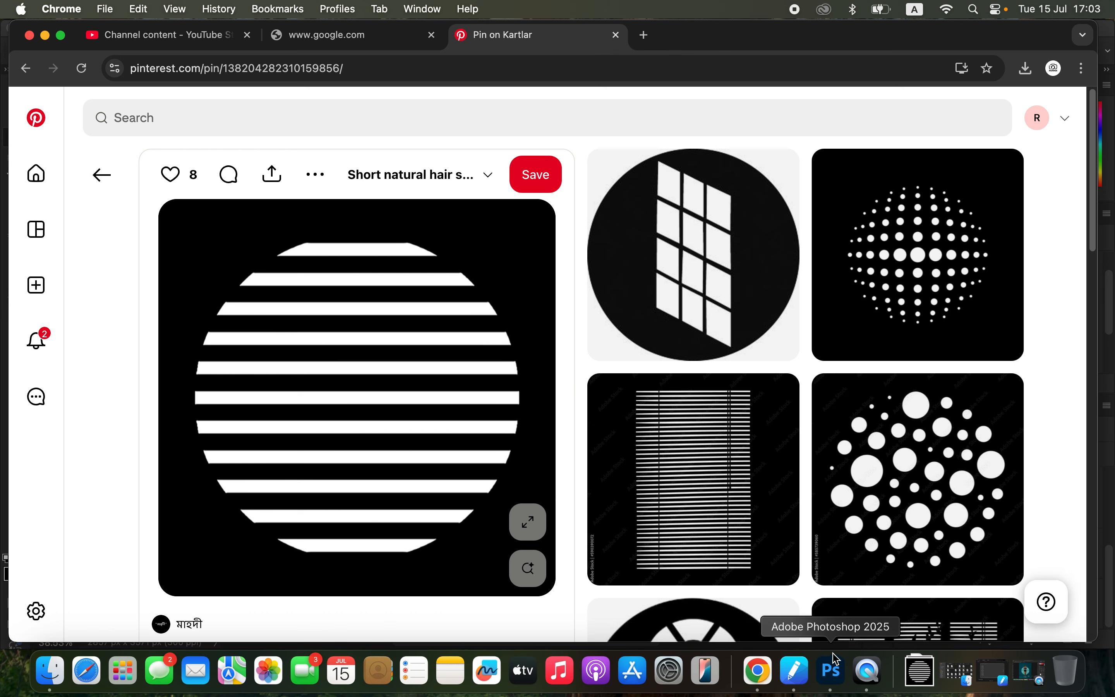
left_click(834, 673)
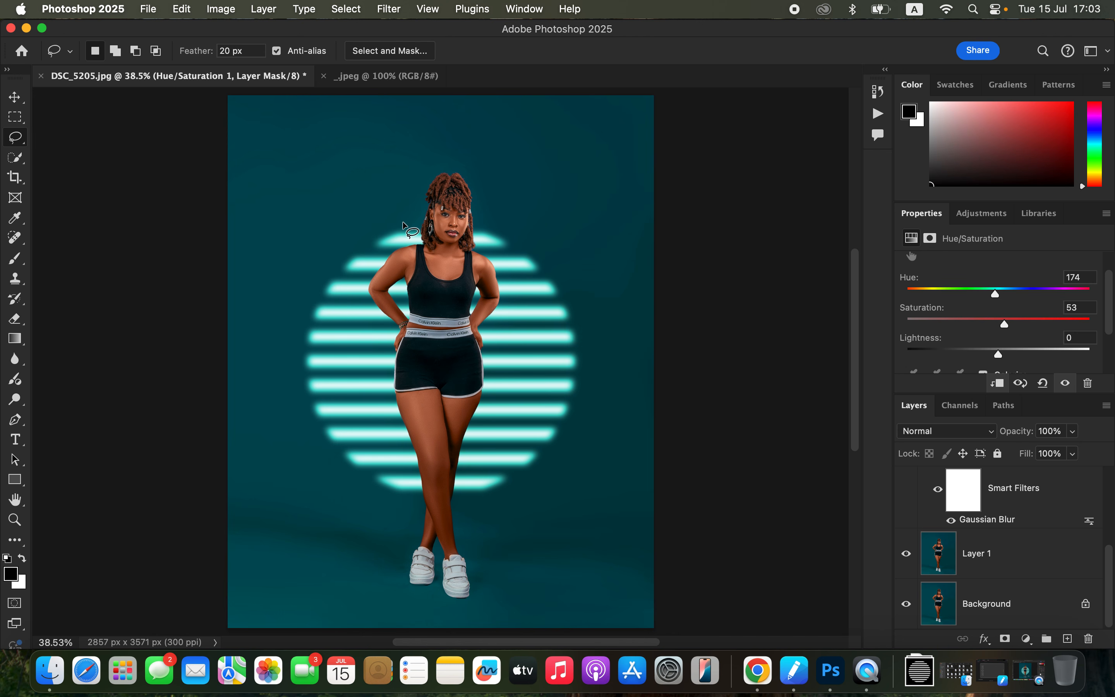
Compare the photo with the Hue/Saturation adjustment and the striped circle layer hidden and shown, leaving both visible
left_click_drag(1110, 558, 1111, 522)
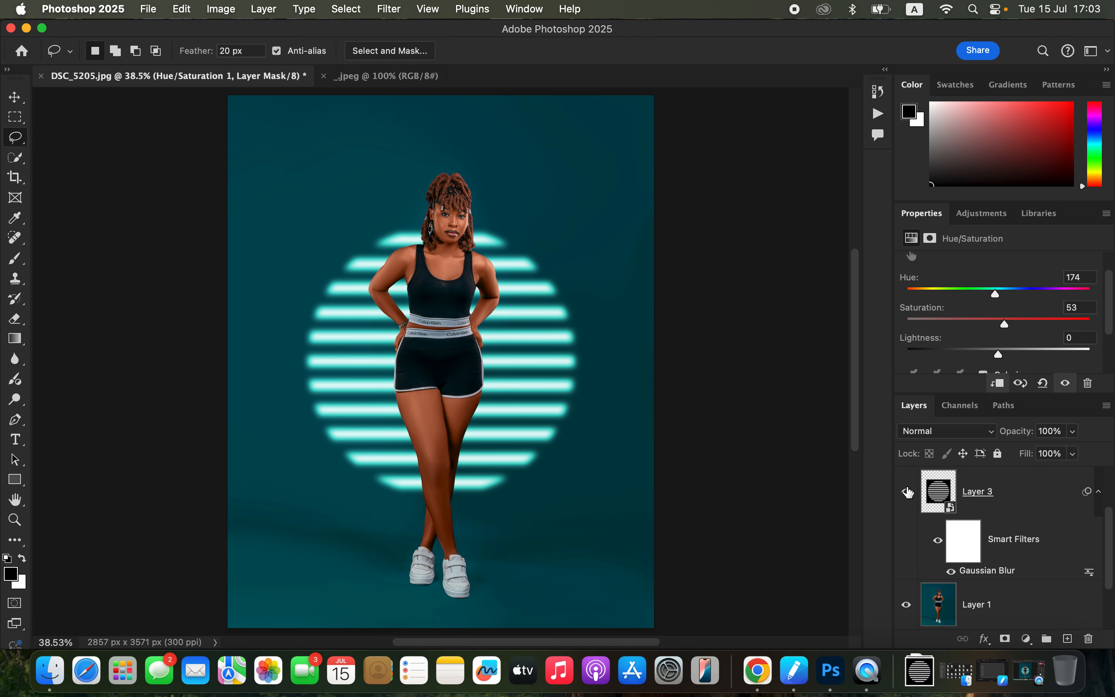
left_click_drag(1109, 528, 1109, 510)
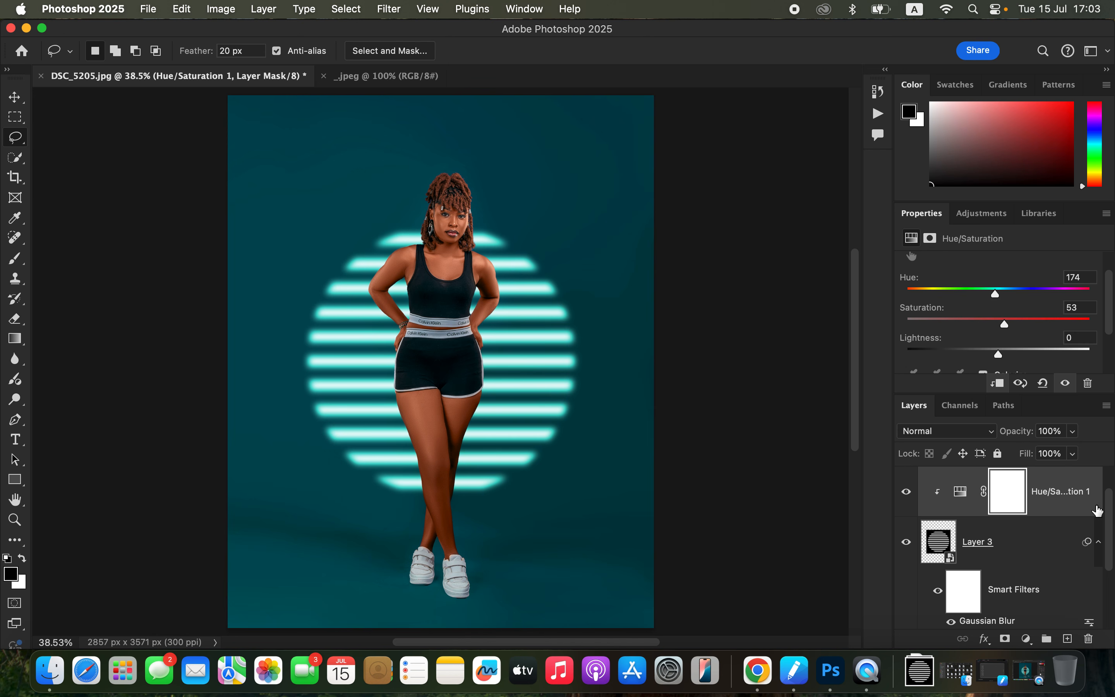
left_click(907, 492)
left_click(907, 543)
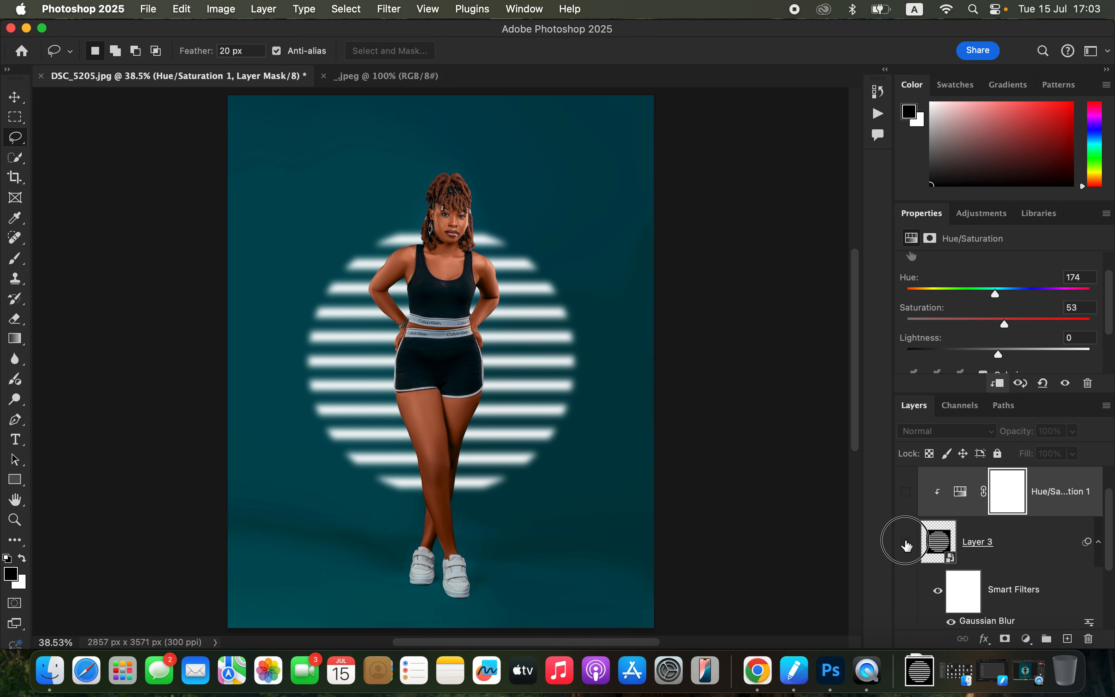
left_click(906, 543)
left_click(907, 543)
left_click(907, 543)
left_click(907, 496)
left_click(908, 496)
left_click(907, 496)
left_click(907, 497)
left_click(908, 498)
left_click(907, 498)
left_click(908, 498)
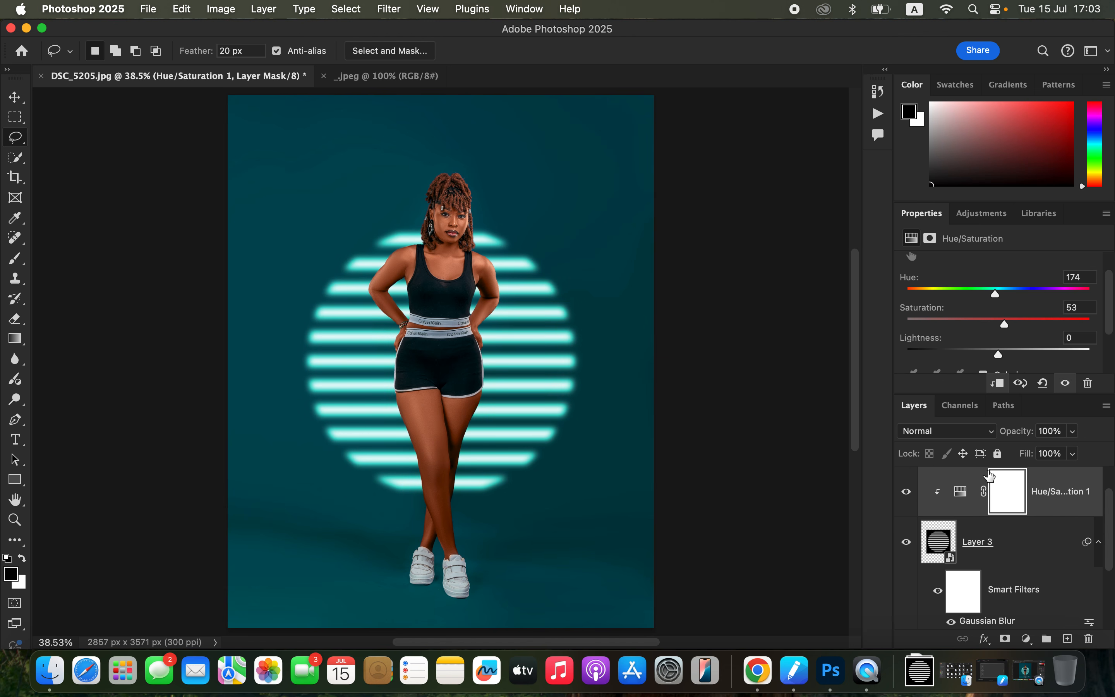
Delete all layers above the Background, from the subject cutout down to the duplicate photo layer
scroll(1103, 505, "up", 2)
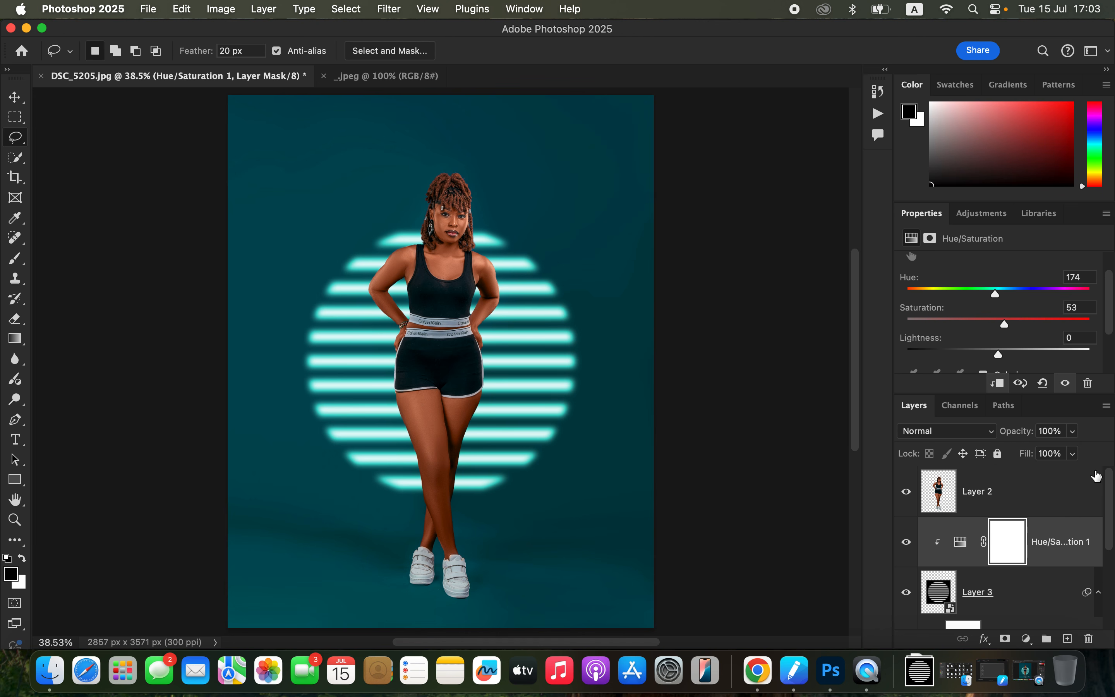
left_click(1067, 496)
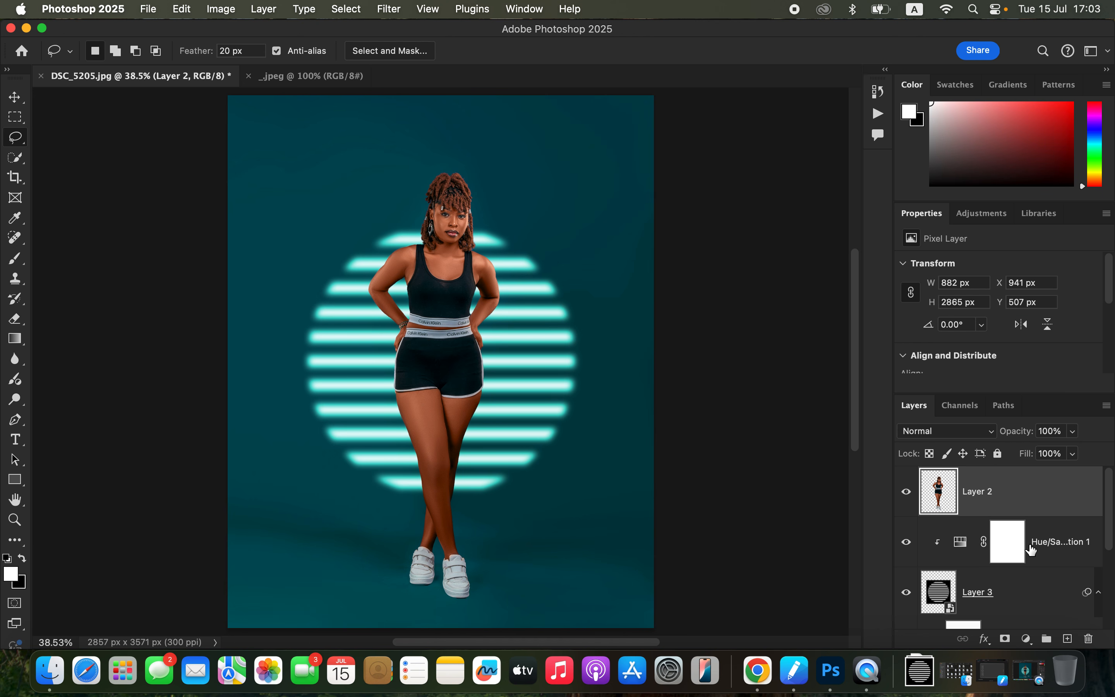
left_click_drag(1105, 542, 1108, 618)
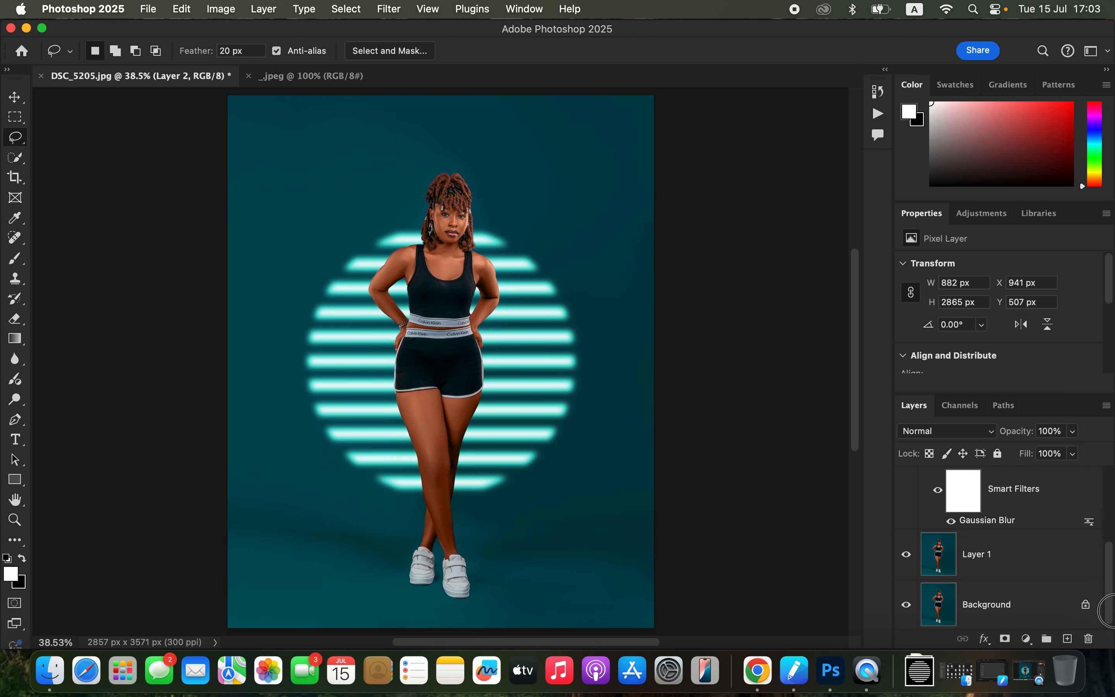
left_click(1047, 566)
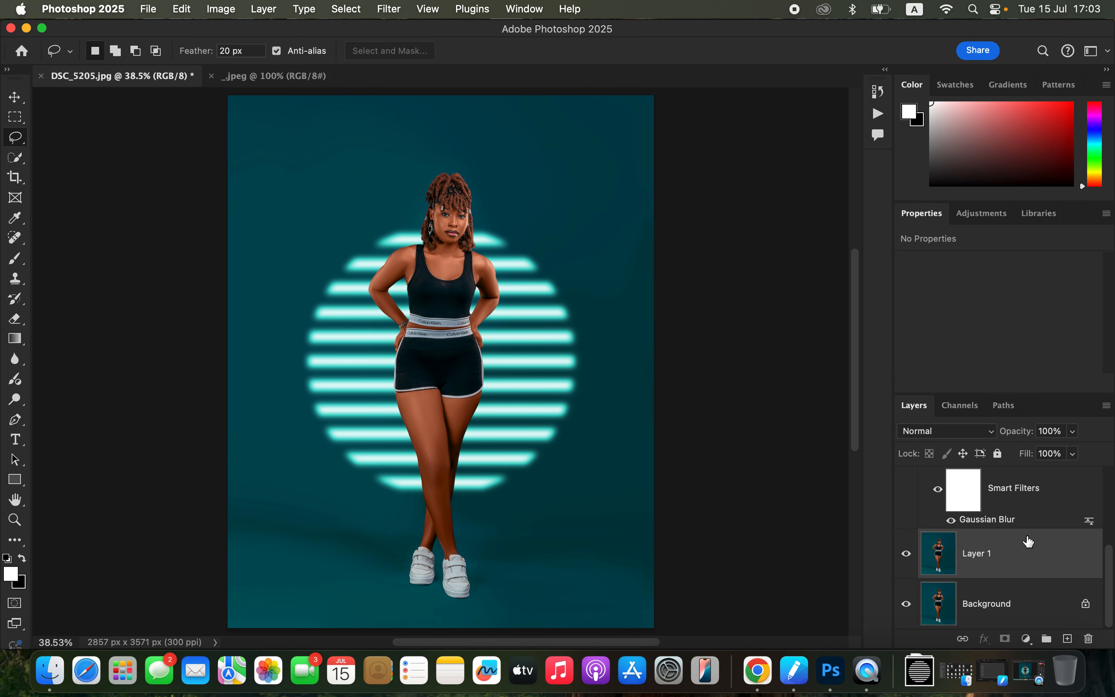
key("BackSpace")
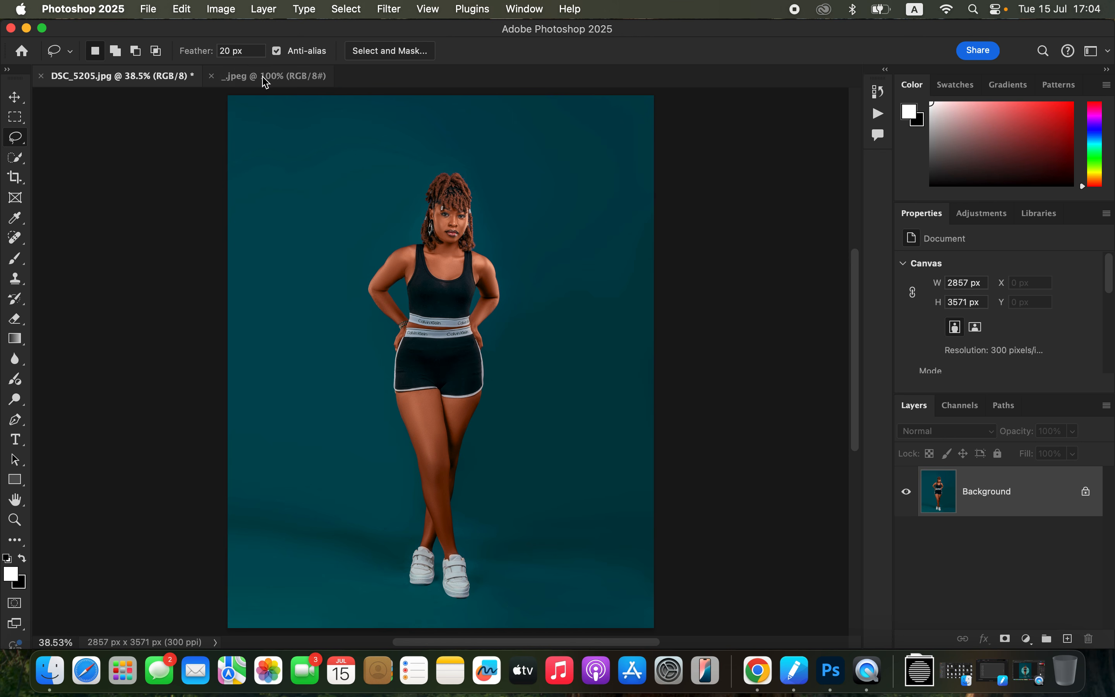
Clear the existing selection in the striped circle document and return to DSC_5205.jpg
left_click(274, 77)
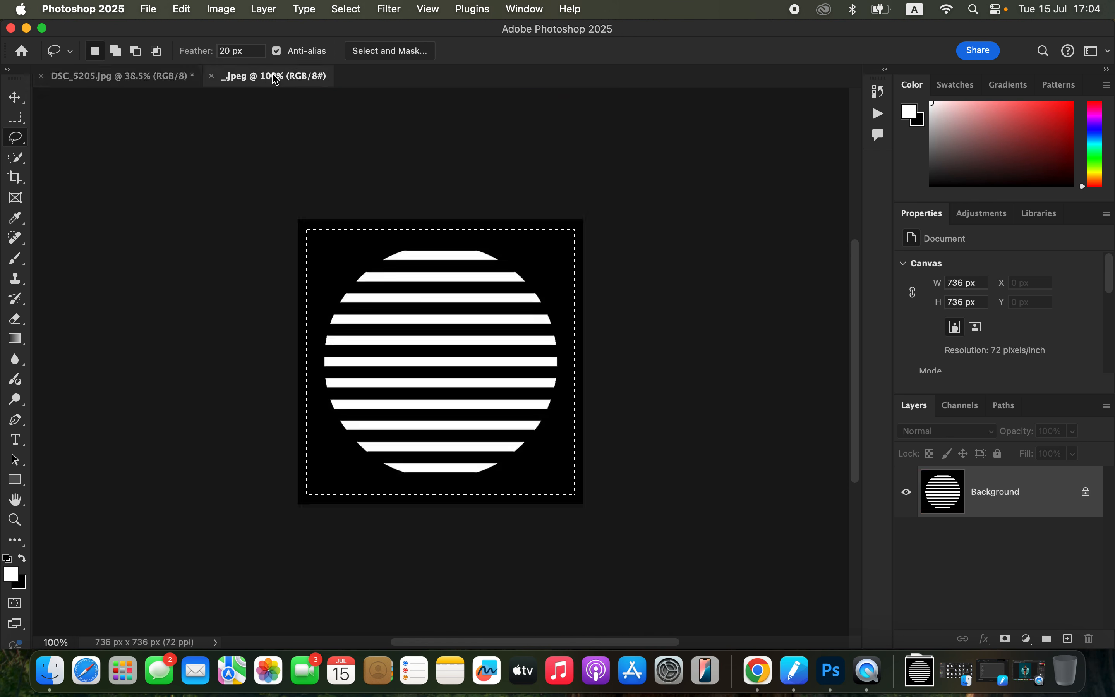
left_click(291, 141)
left_click(163, 76)
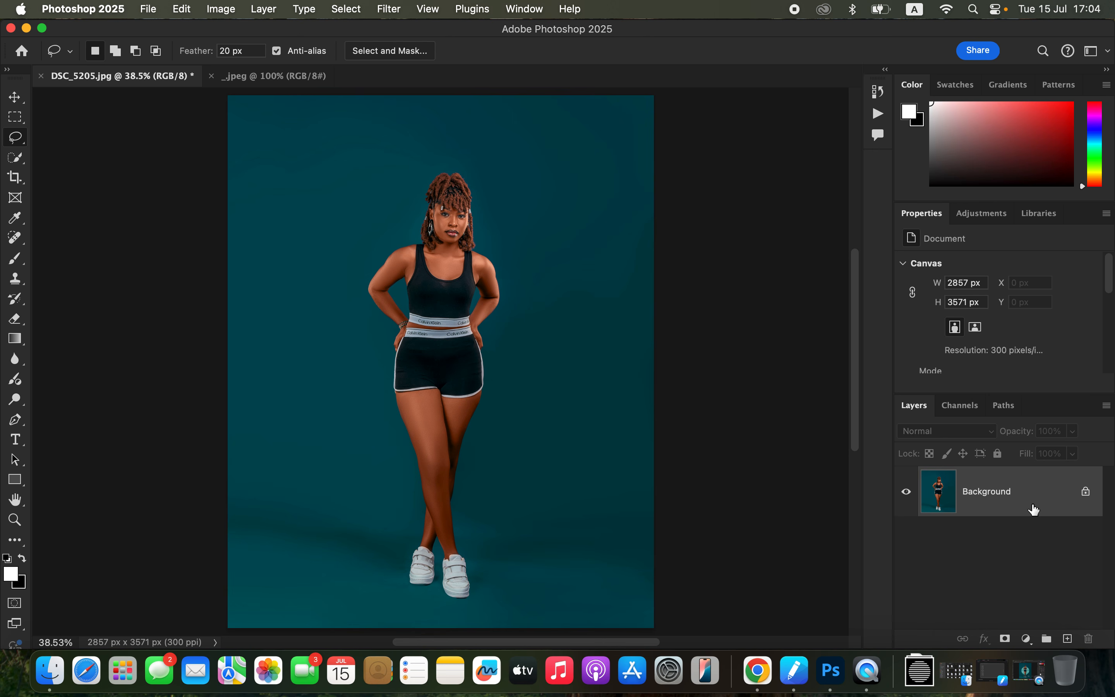
Duplicate the Background layer, and copy the automatically selected subject from the duplicate onto its own layer
left_click_drag(1037, 510, 1068, 639)
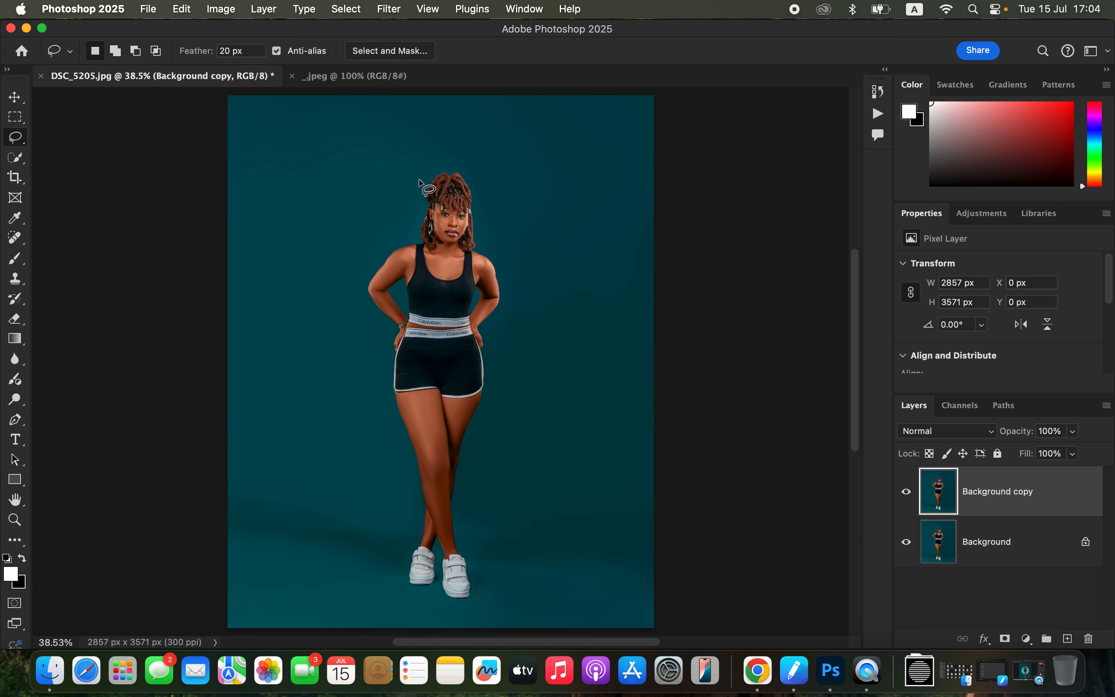
left_click(355, 11)
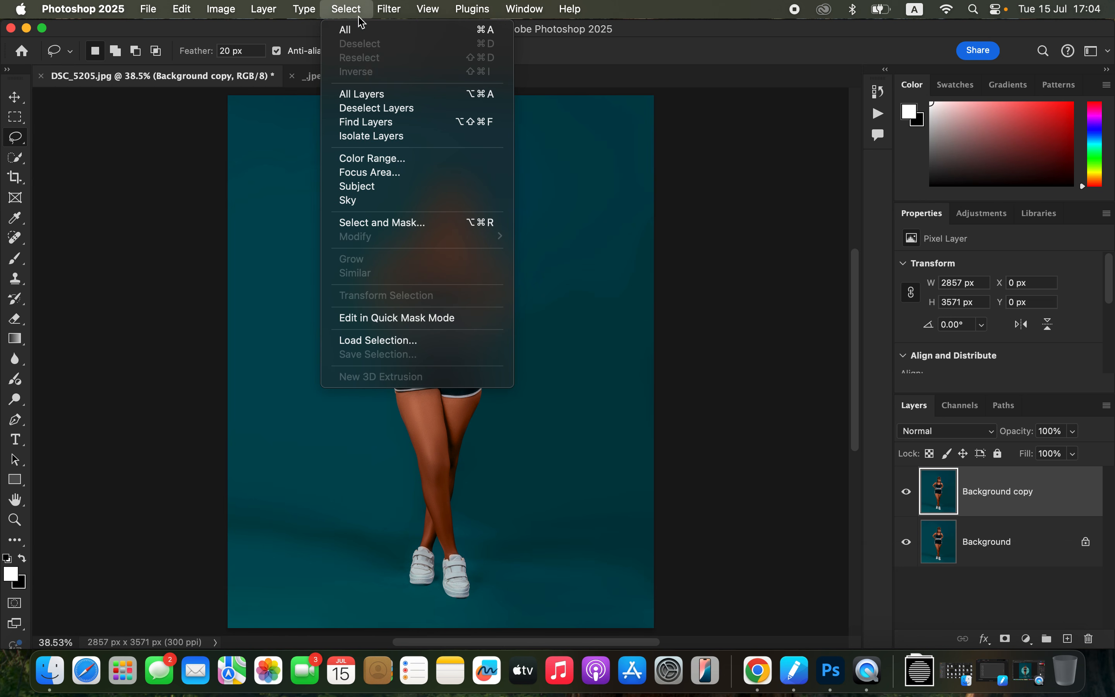
left_click(385, 191)
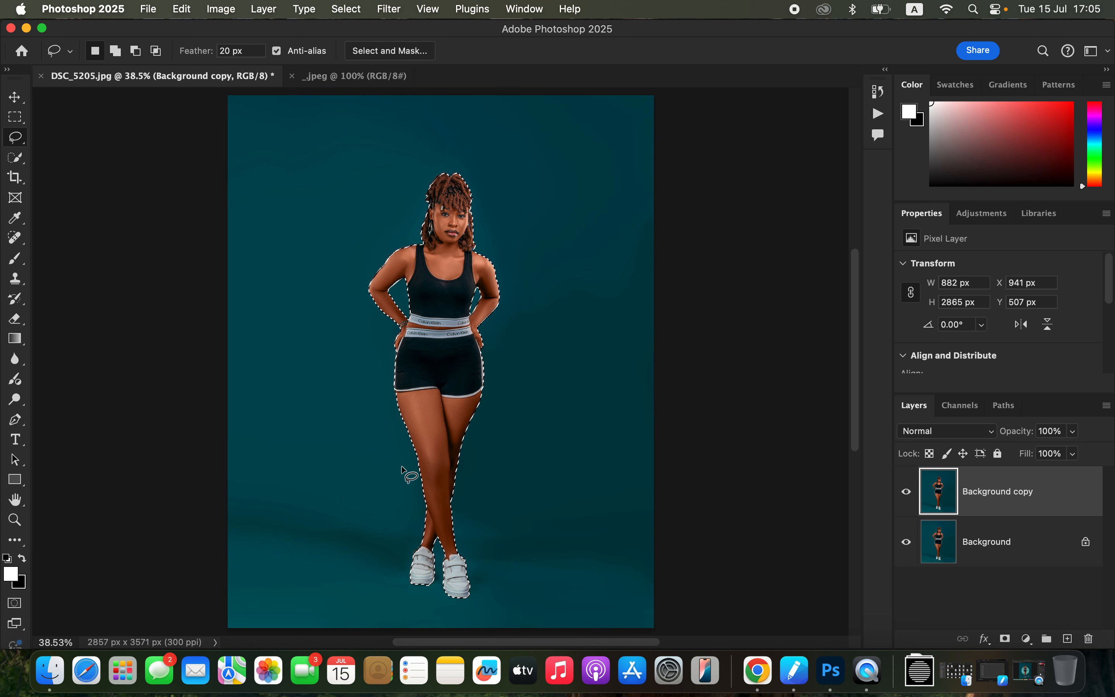
key("super+j")
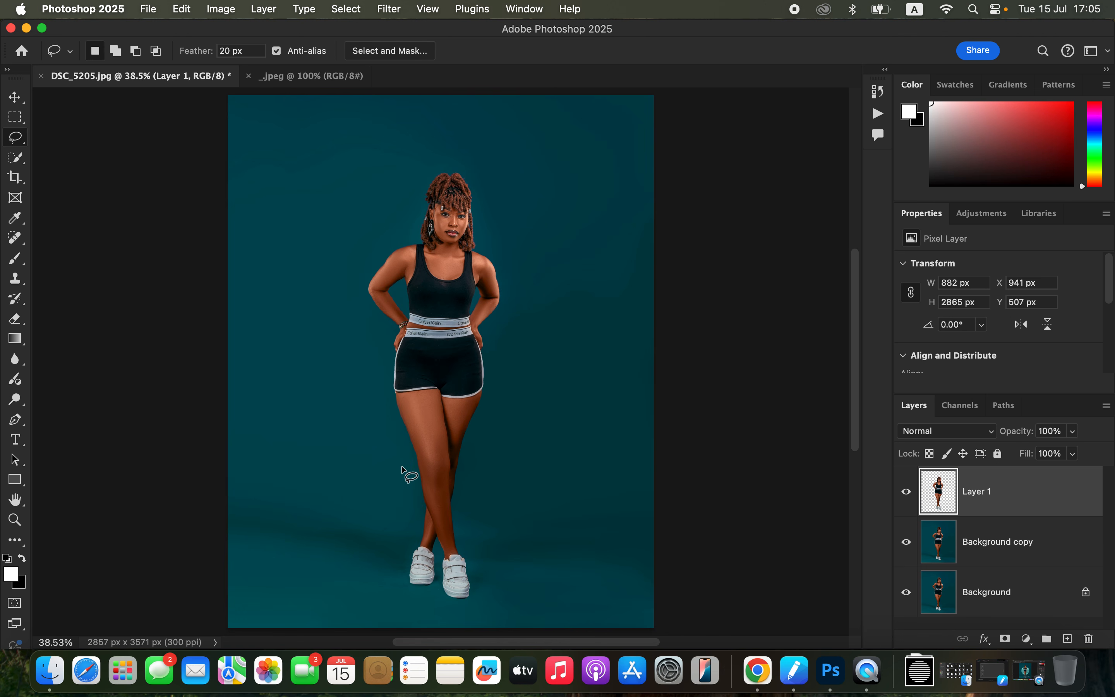
Rename the cutout layer as "subject"
double_click(979, 491)
type("subject")
key("Return")
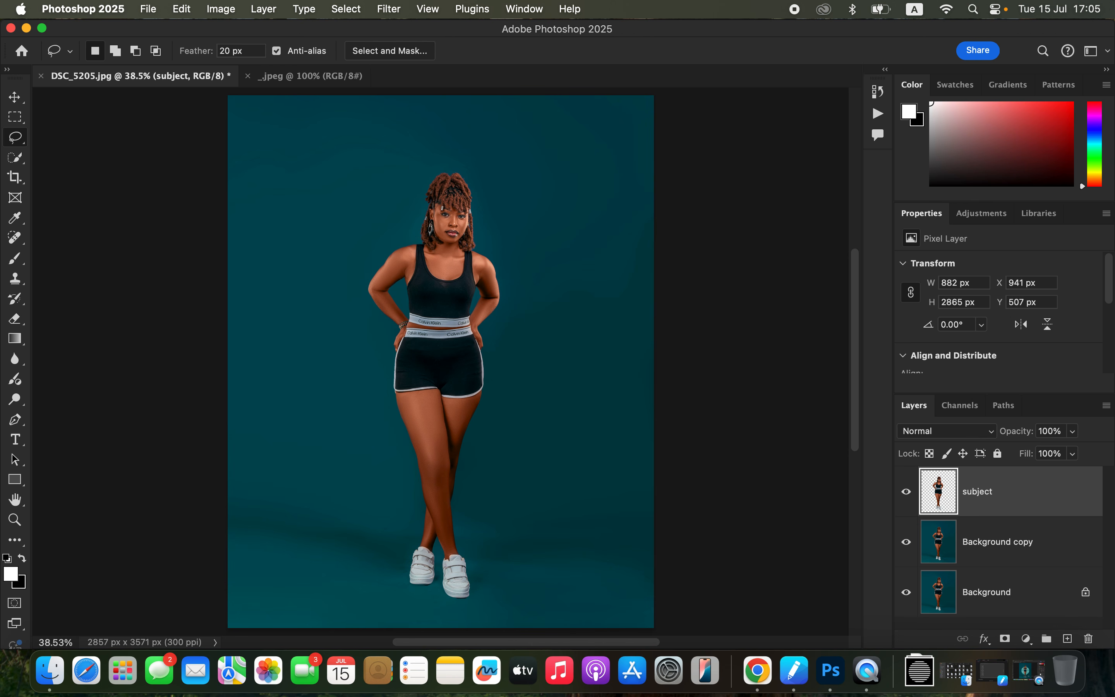
Copy a rectangular area around the striped circle from its document and paste it directly above the Background copy layer
left_click(1013, 547)
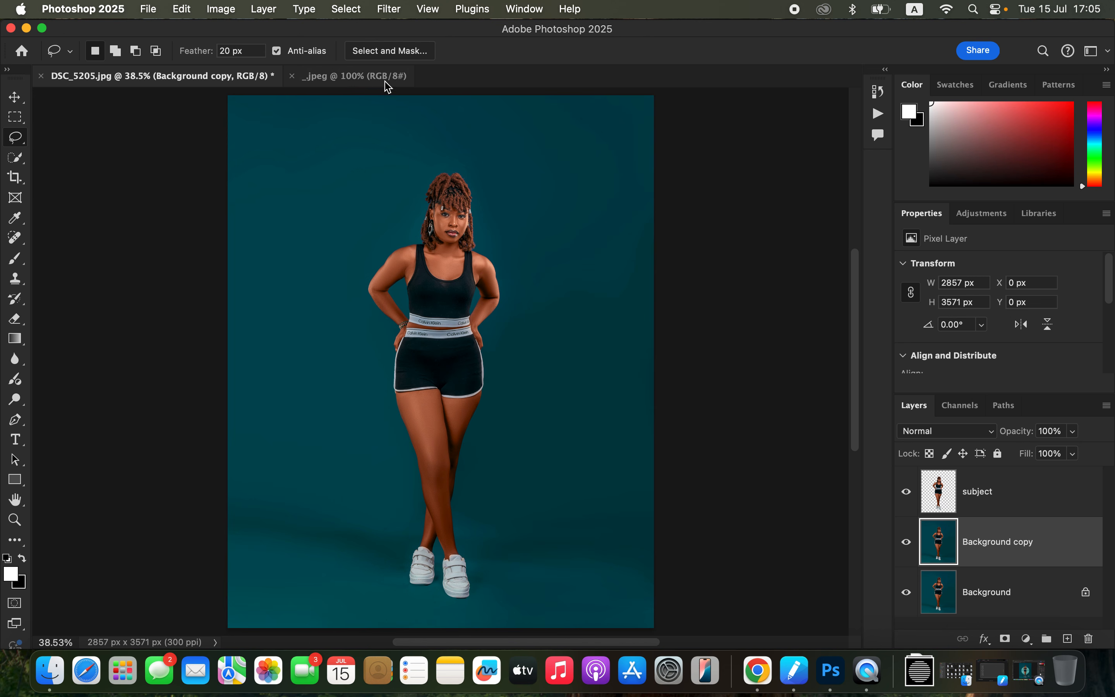
left_click(362, 79)
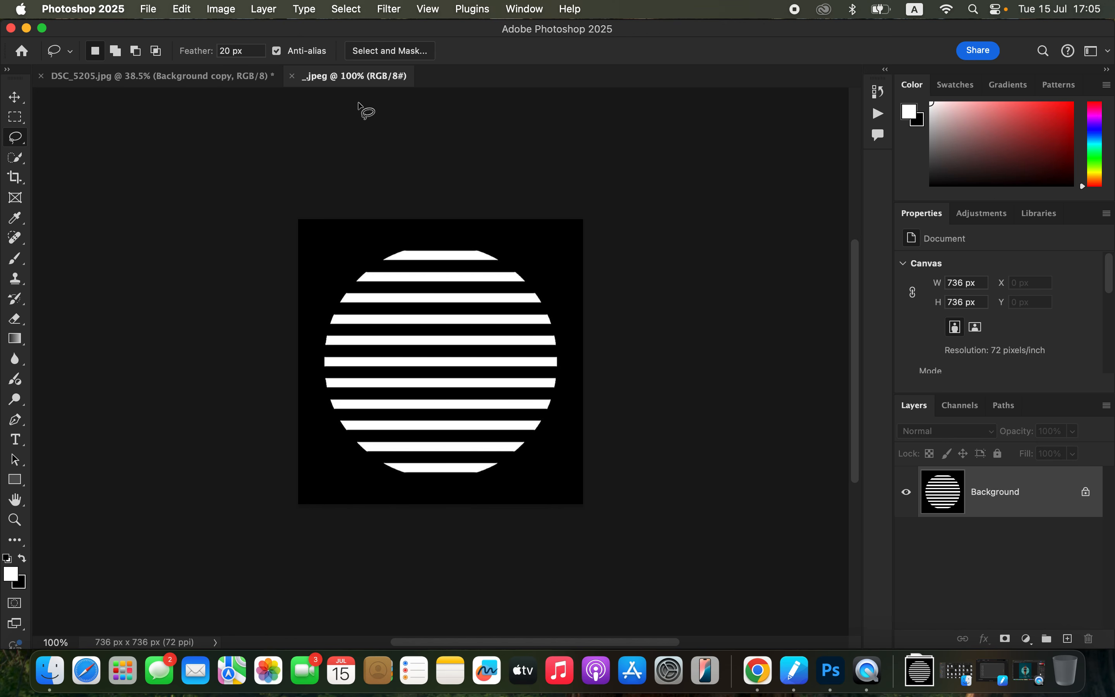
left_click(18, 120)
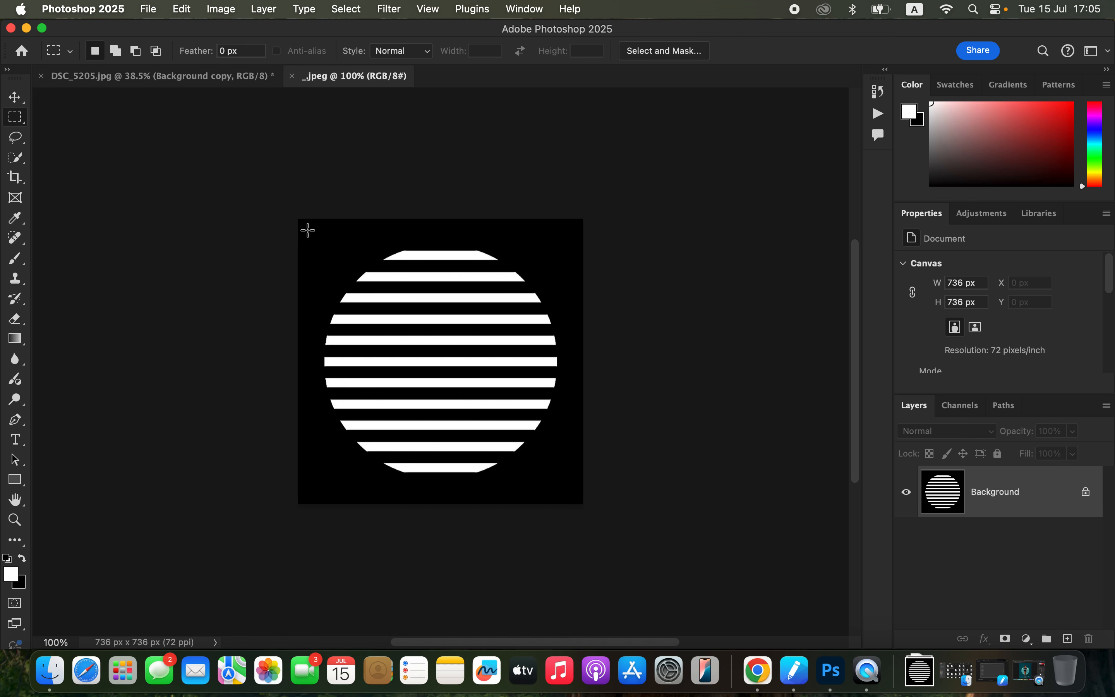
left_click_drag(306, 230, 575, 498)
left_click(190, 80)
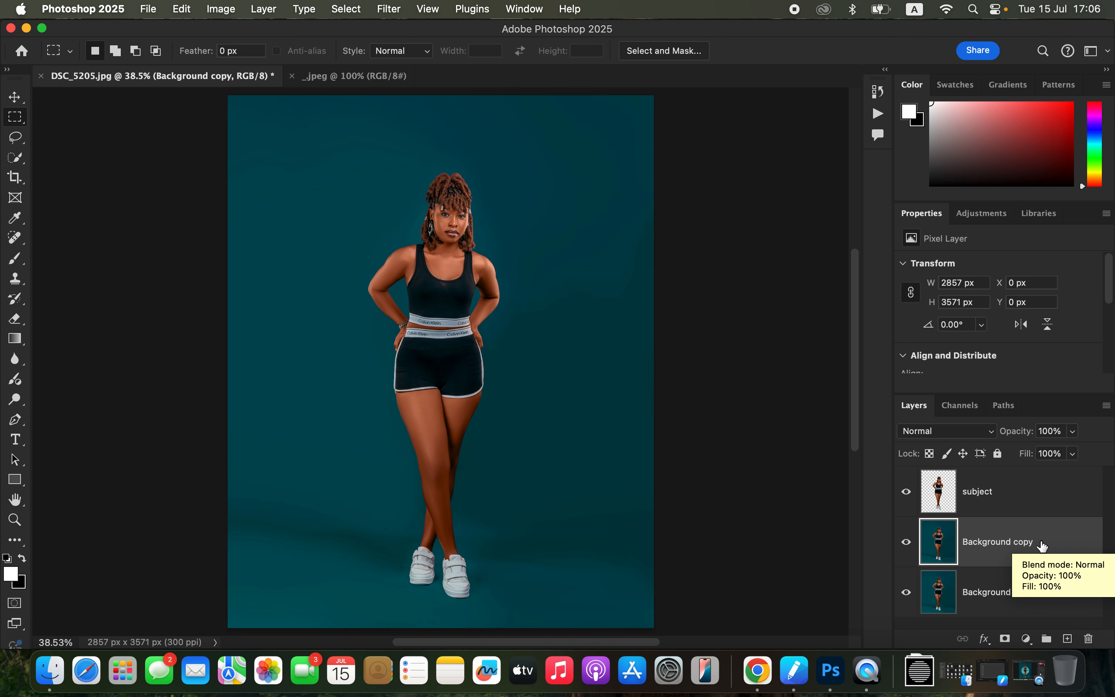
key("super+v")
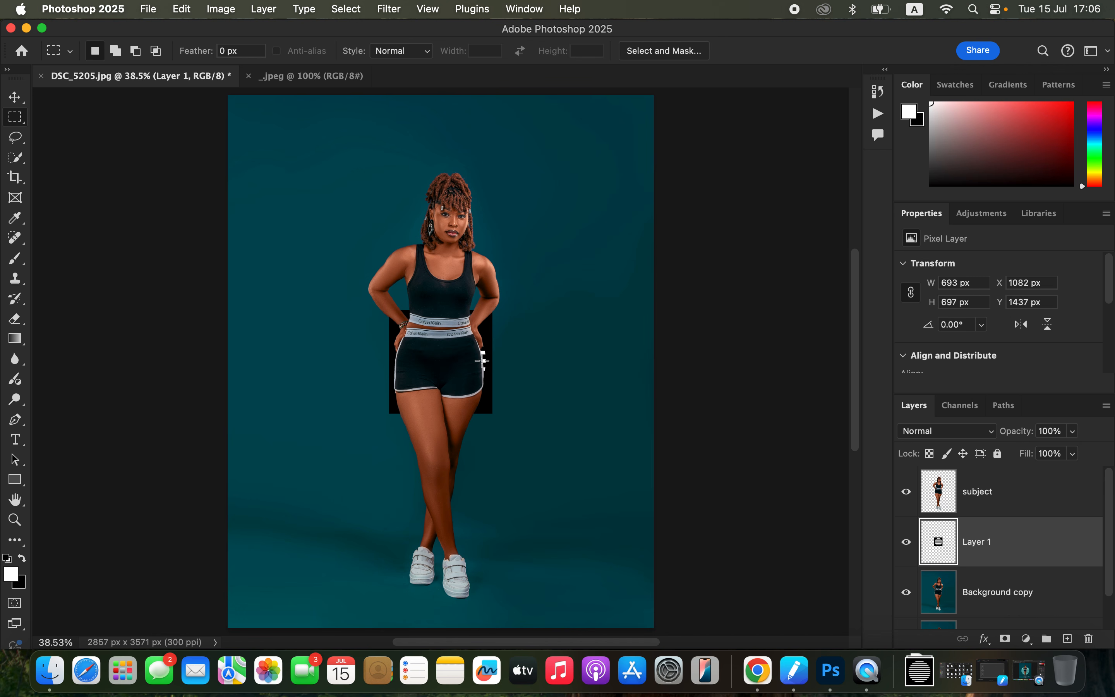
Scale the pasted striped circle proportionally about its center to about 283%, behind the subject
key("super+t")
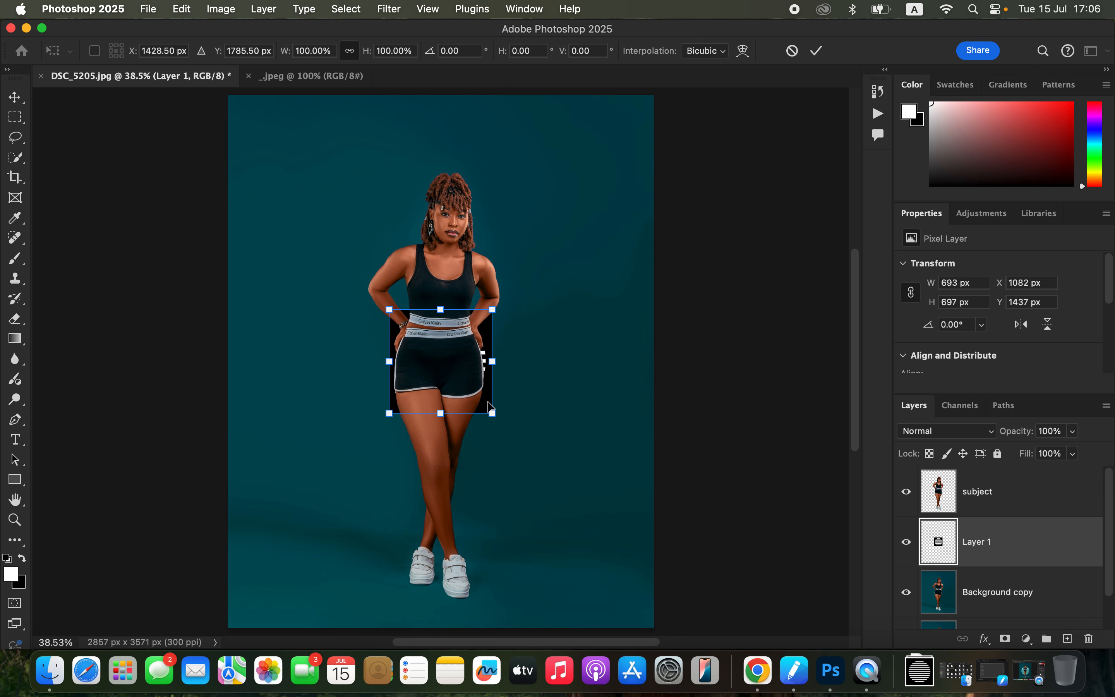
left_click_drag(494, 415, 581, 520)
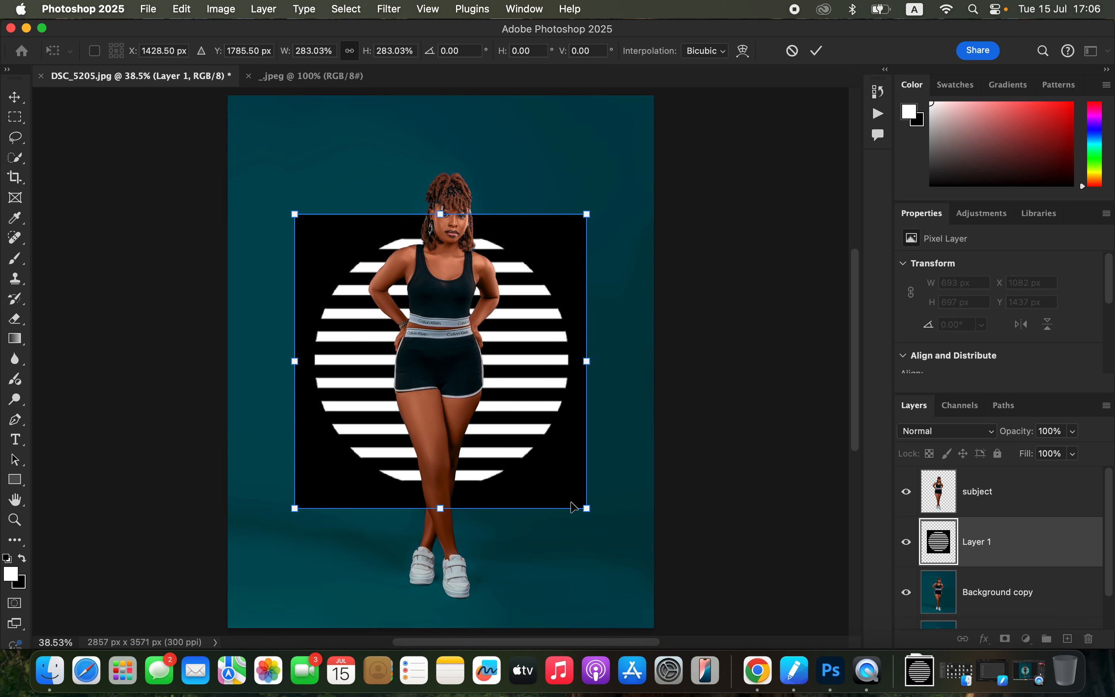
key("Return")
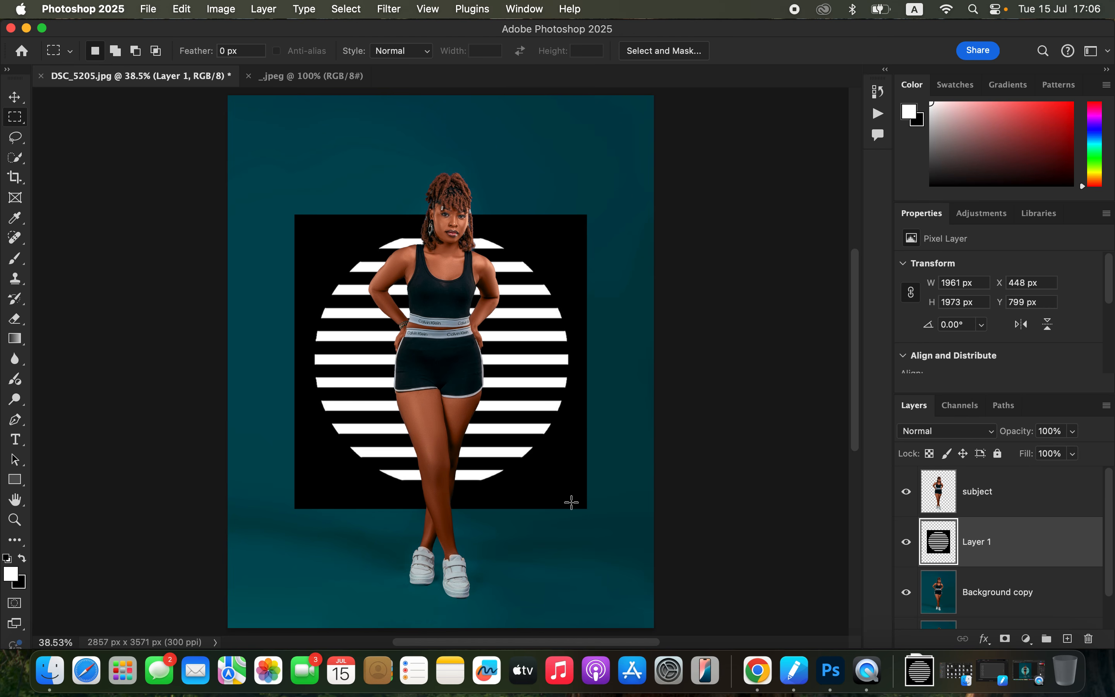
Set the striped circle layer's blend mode to Screen and convert the layer to a smart object
left_click(932, 432)
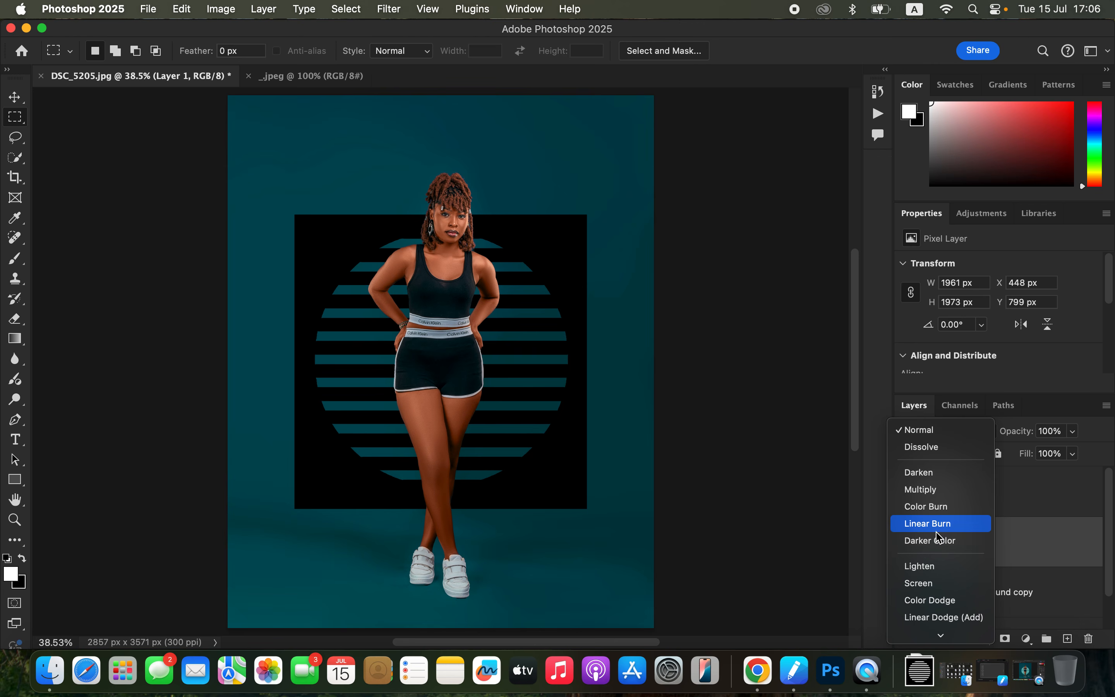
left_click(941, 583)
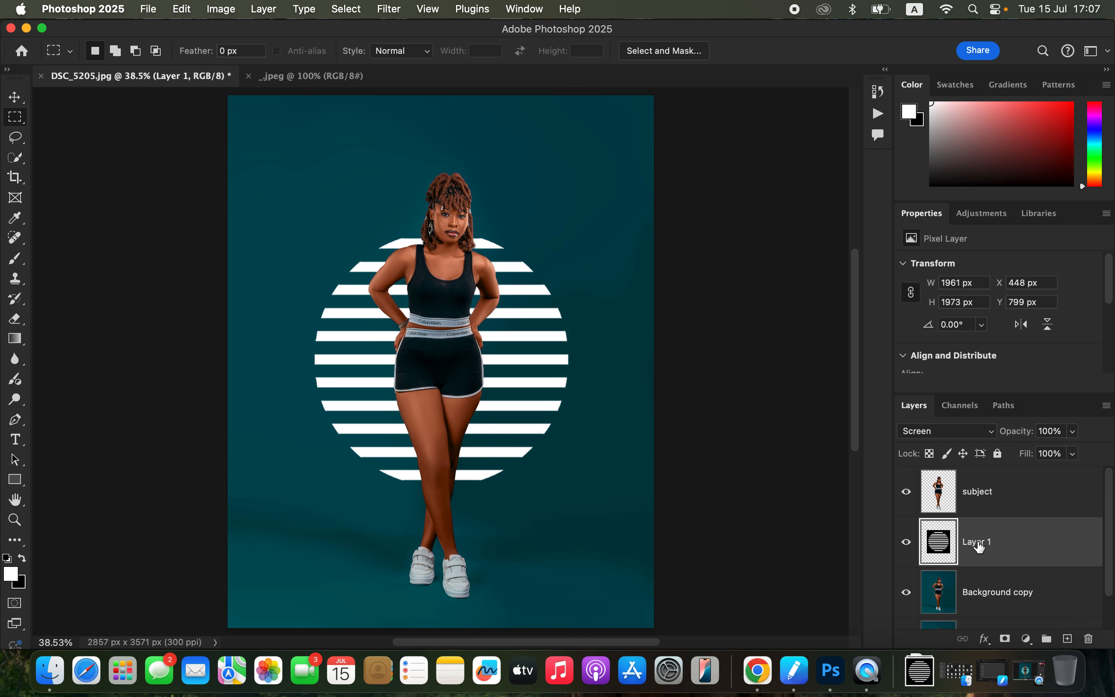
right_click(1027, 557)
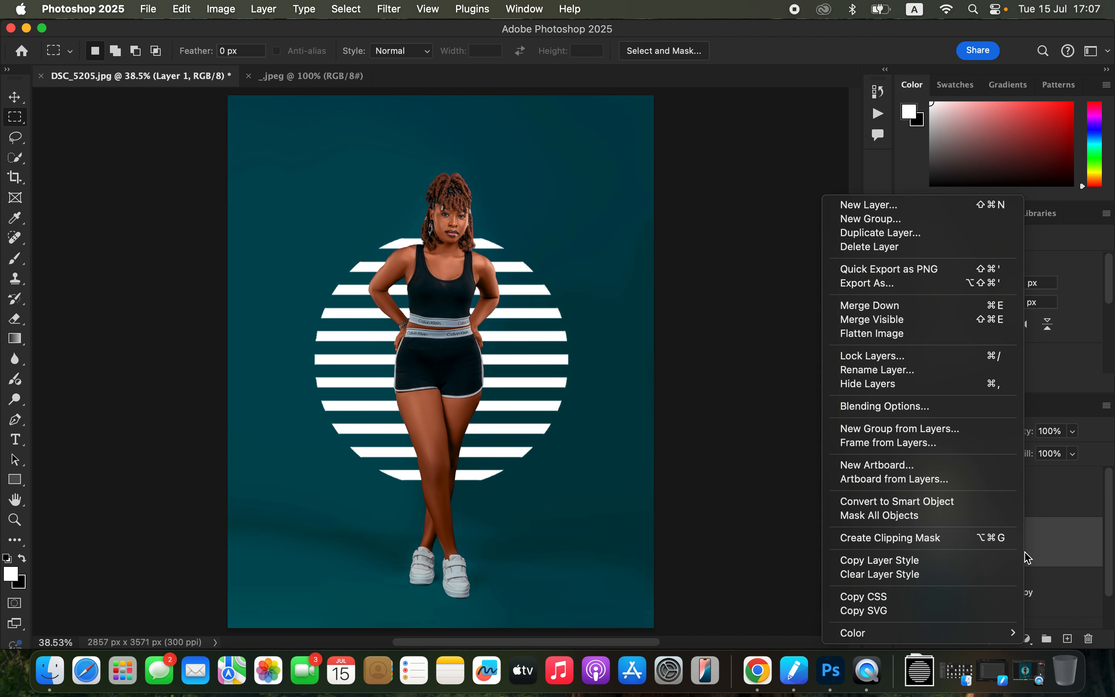
left_click(930, 501)
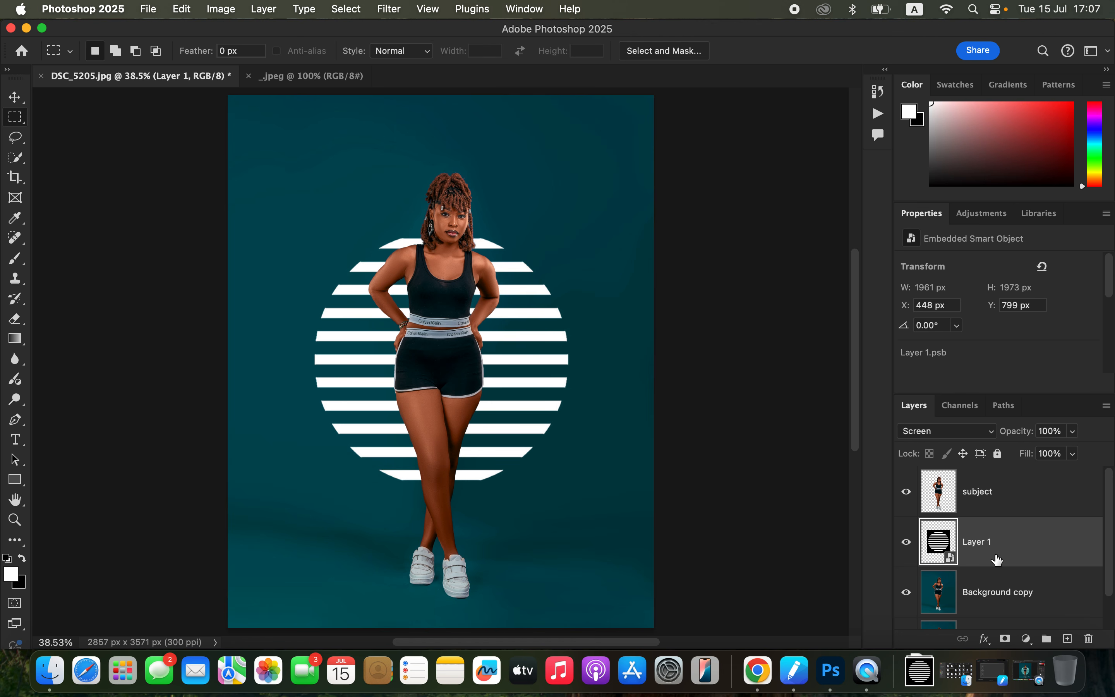
Apply a Gaussian Blur with a radius of about 19 pixels to the striped circle smart object
left_click(15, 137)
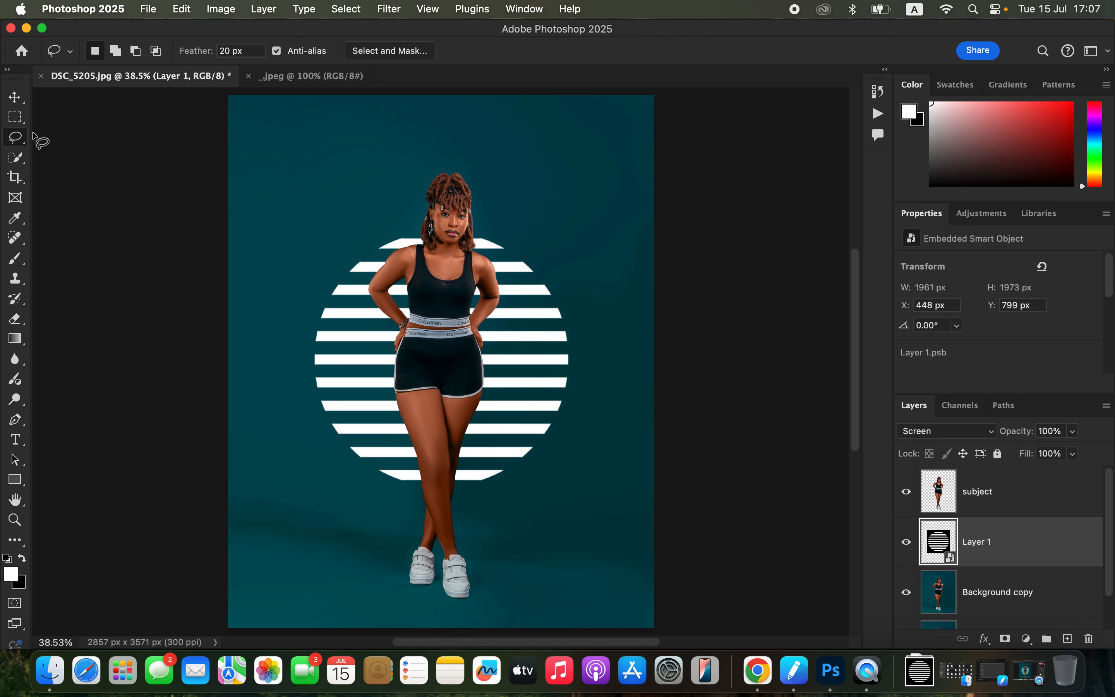
left_click(390, 9)
mouse_move(429, 189)
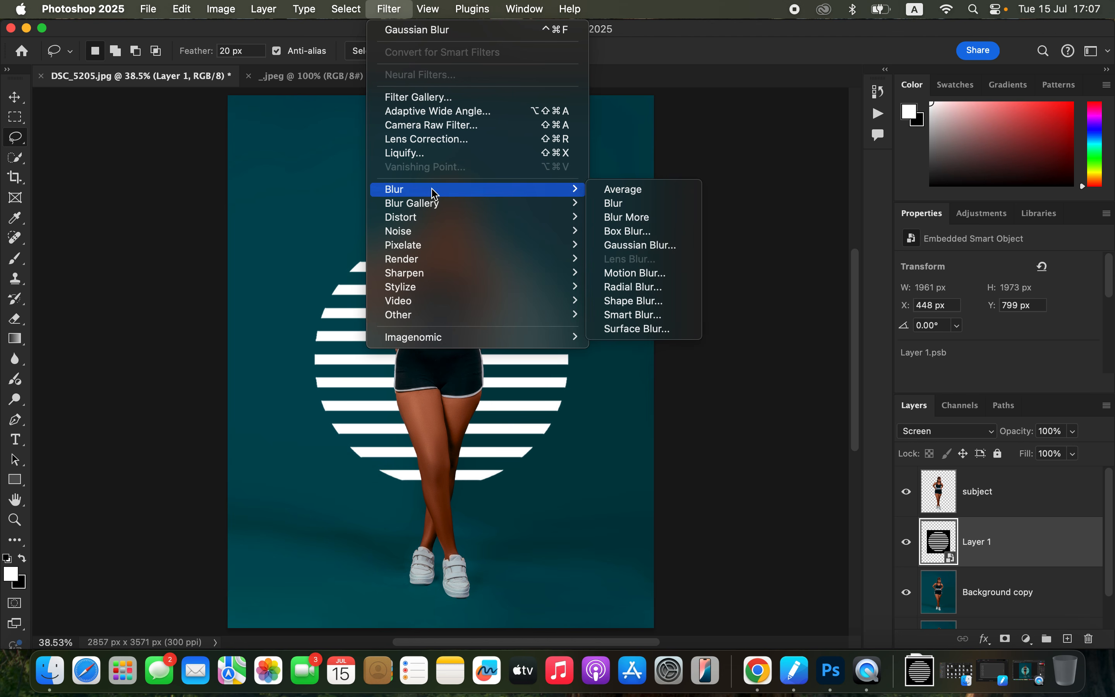
left_click(667, 245)
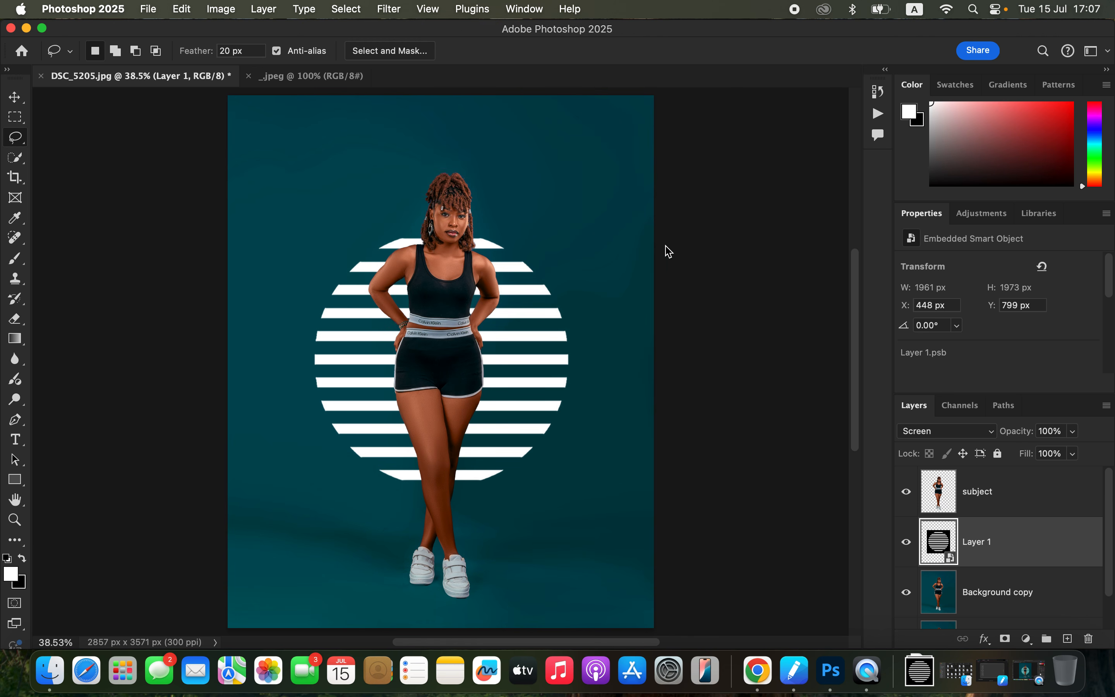
mouse_move(761, 327)
left_mouse_down()
mouse_move(667, 319)
mouse_move(774, 333)
left_mouse_up()
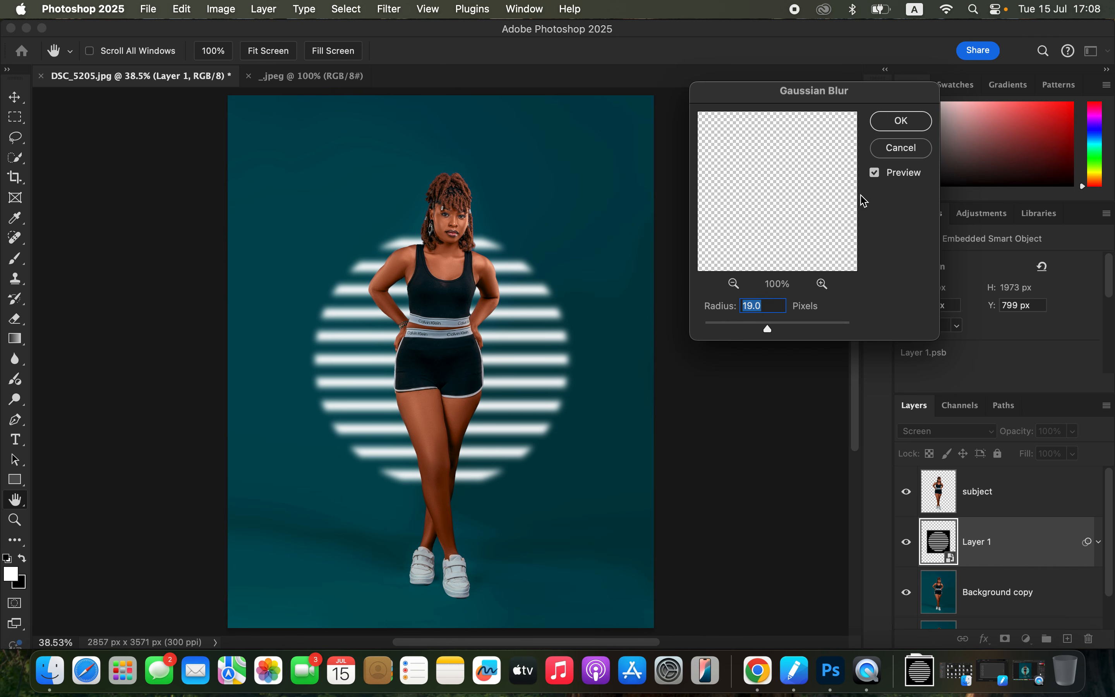
left_click_drag(772, 333, 773, 335)
left_click(903, 120)
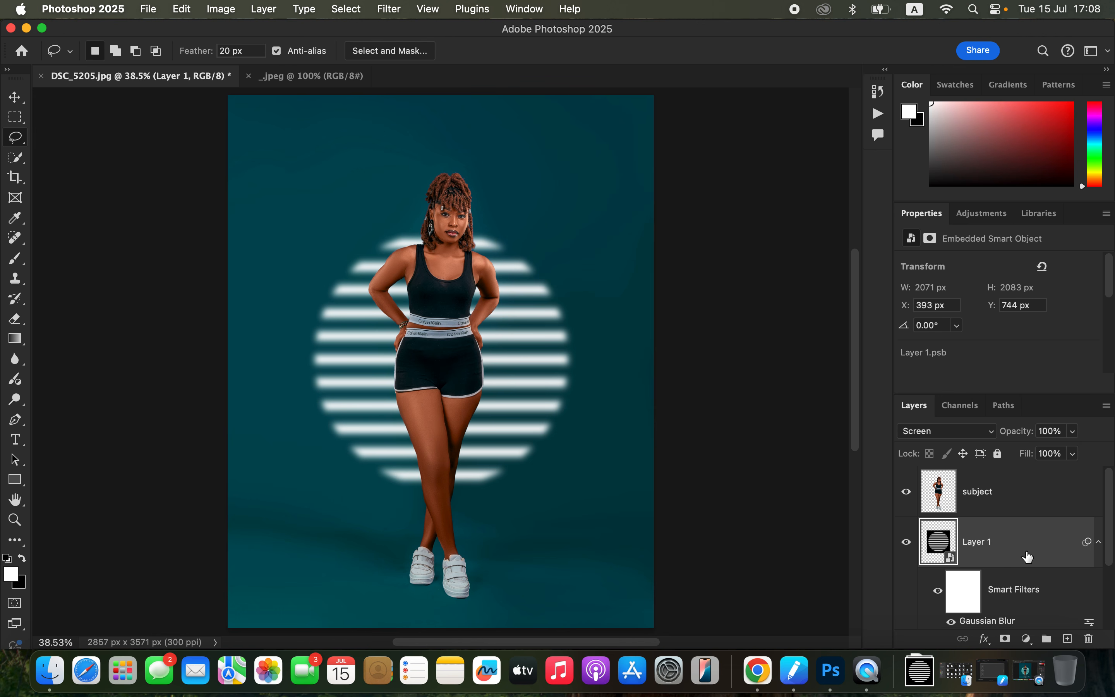
Add a Hue/Saturation adjustment layer directly above the striped circle layer and clip it to that layer
left_click(1026, 639)
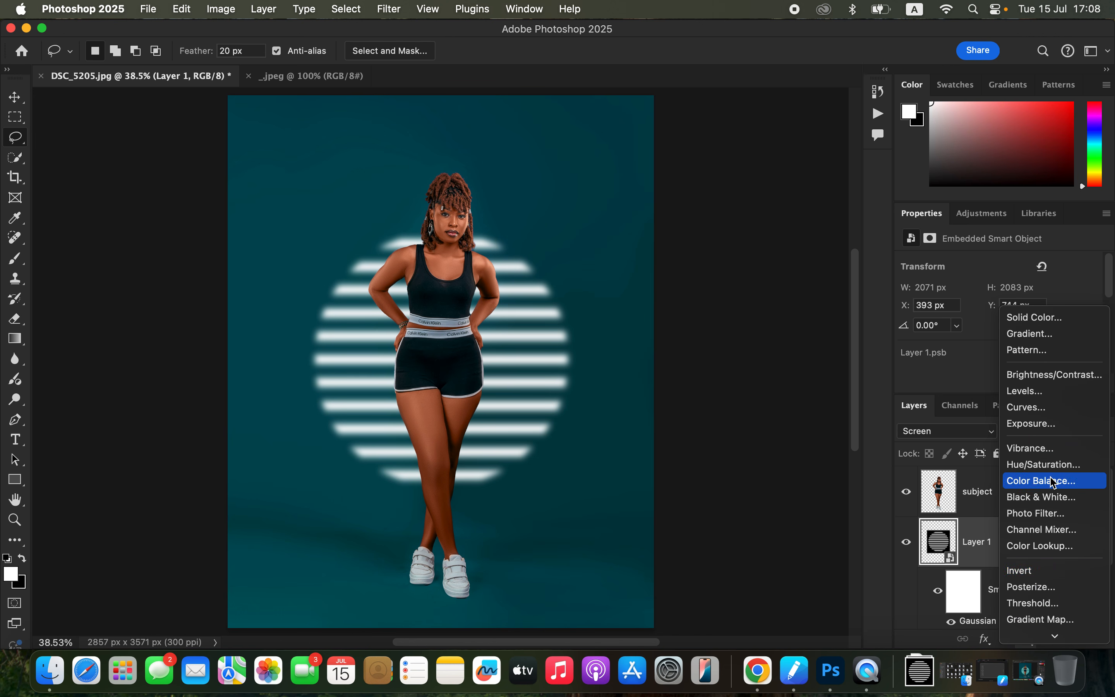
left_click(1055, 464)
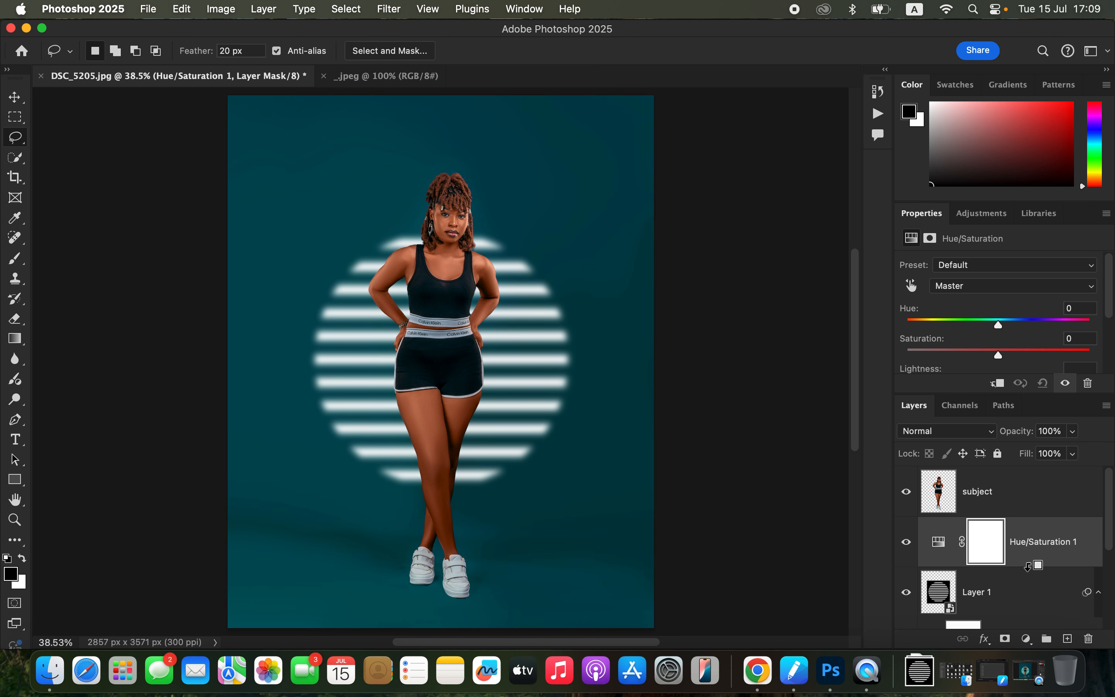
left_click(1029, 566, "alt")
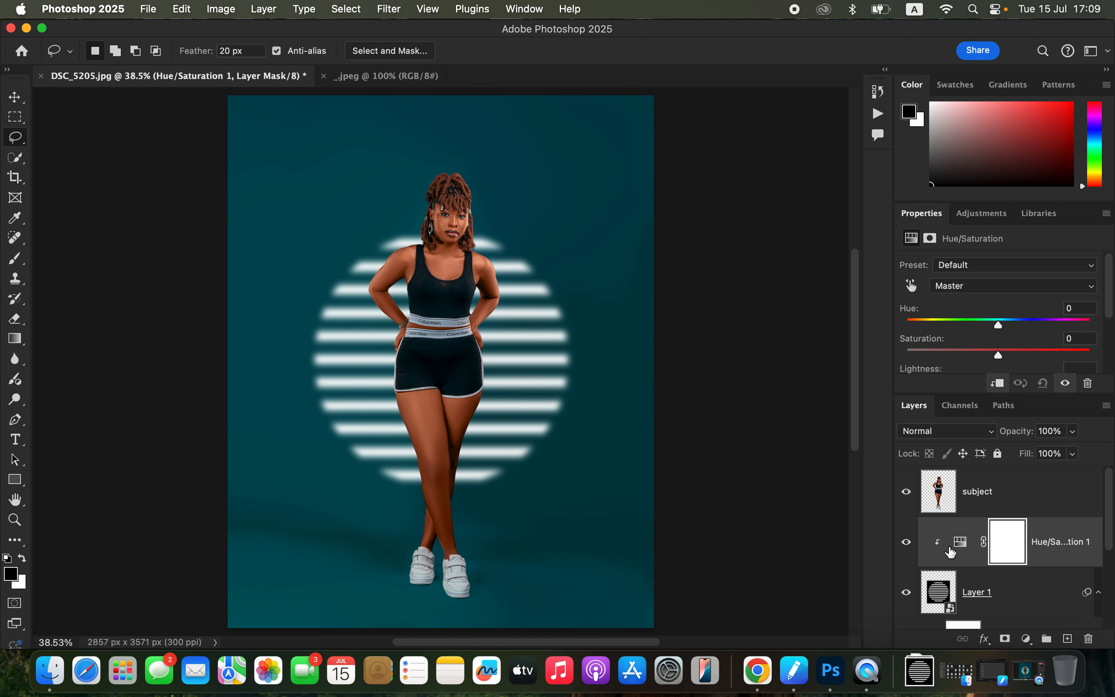
key("alt+super+g")
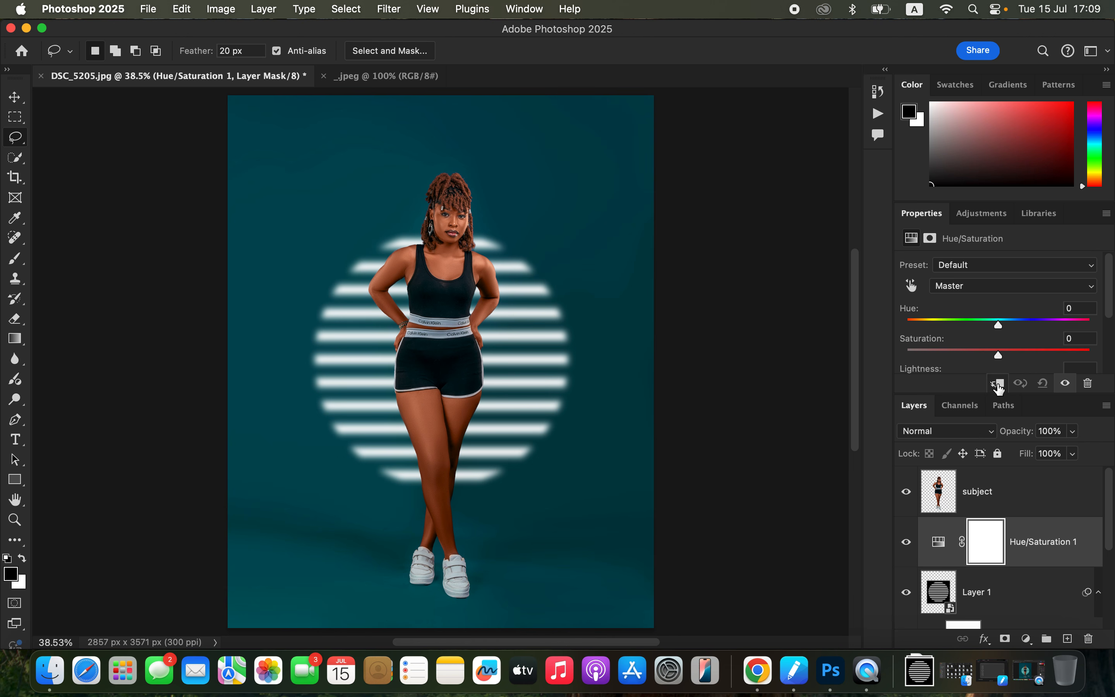
left_click(998, 384)
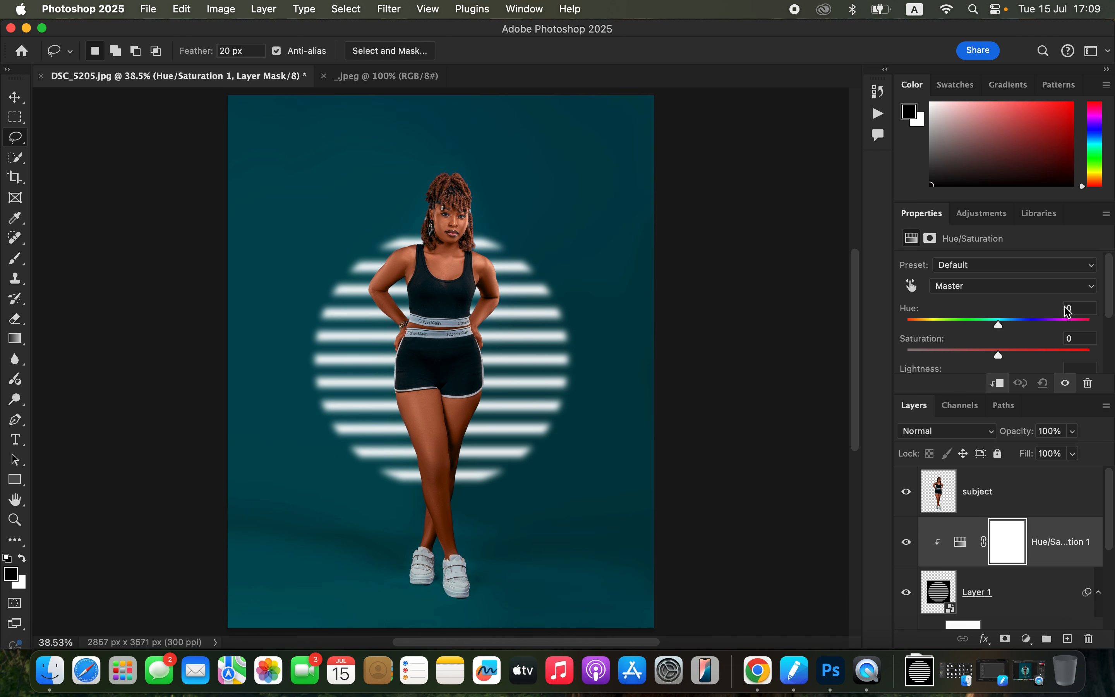
Colorize the striped circle through the clipped Hue/Saturation adjustment with a light blue hue and a saturation of 61
left_click_drag(1105, 297, 1109, 332)
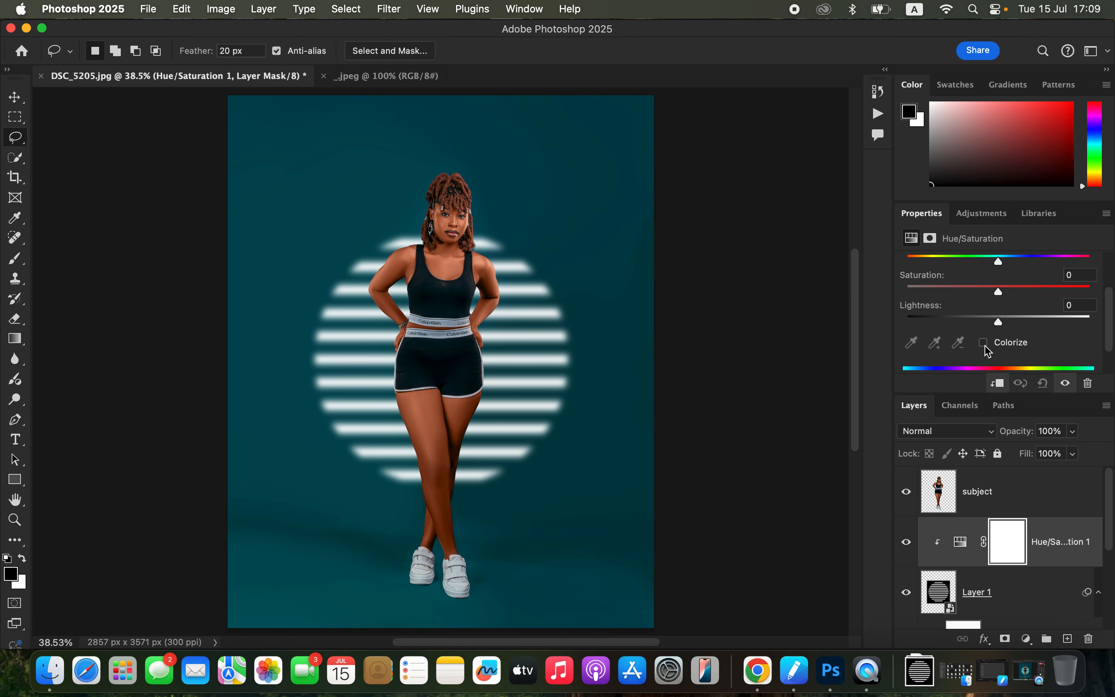
left_click(986, 345)
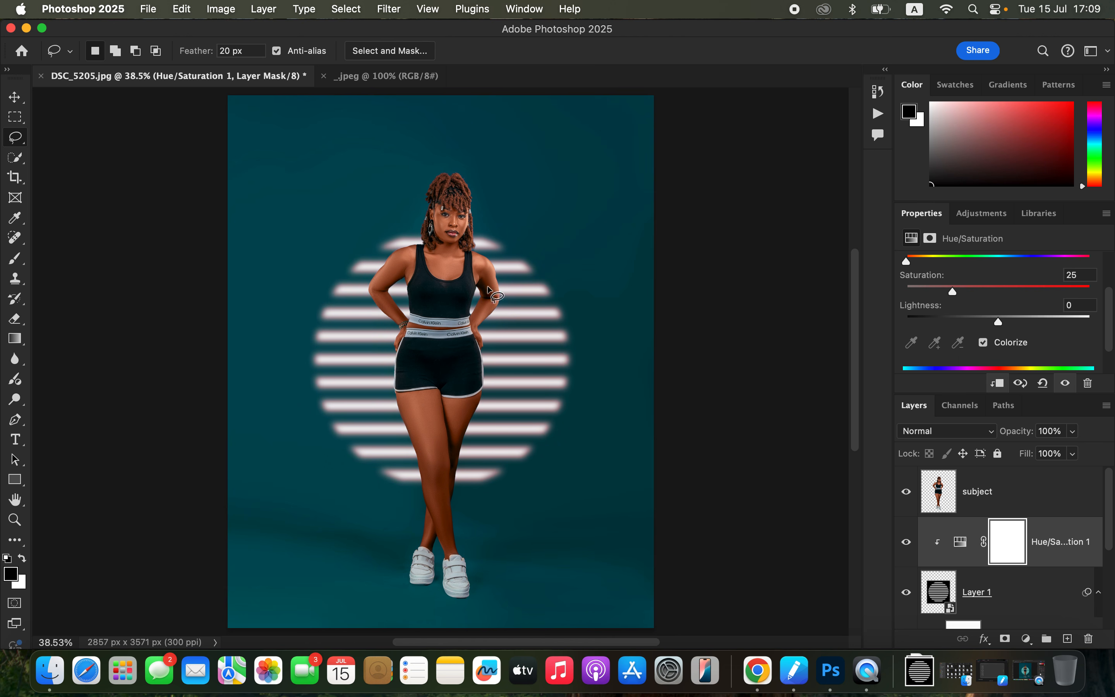
left_click_drag(954, 292, 1019, 290)
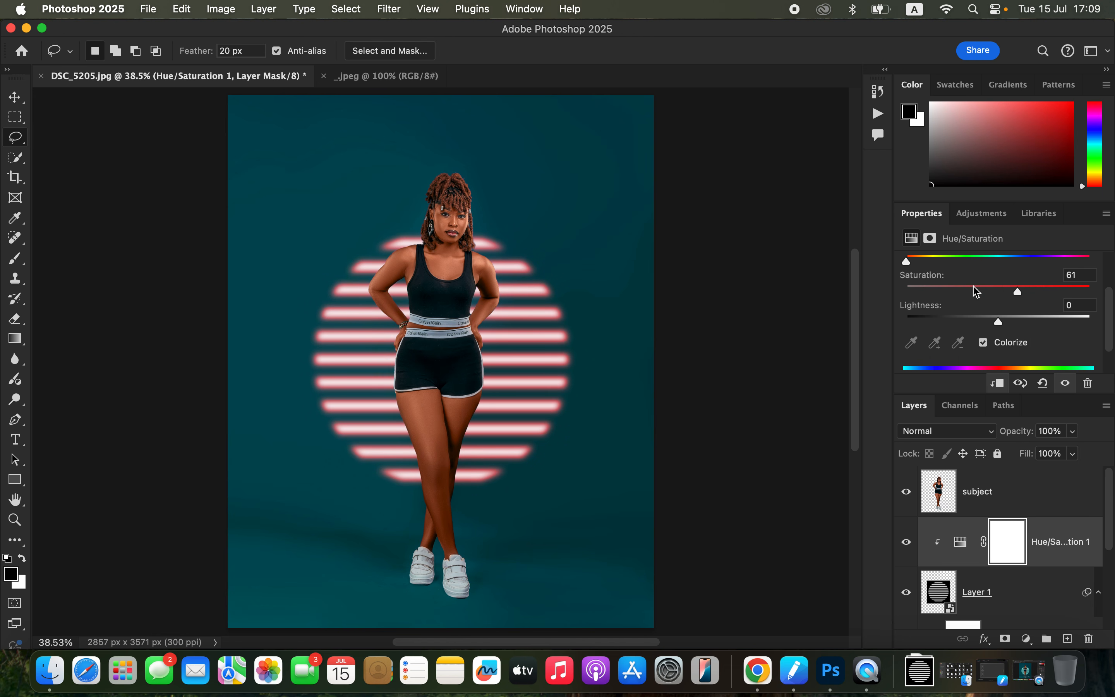
left_click_drag(920, 261, 1013, 244)
mouse_move(1019, 292)
left_mouse_down()
mouse_move(1037, 290)
mouse_move(953, 287)
mouse_move(1021, 290)
left_mouse_up()
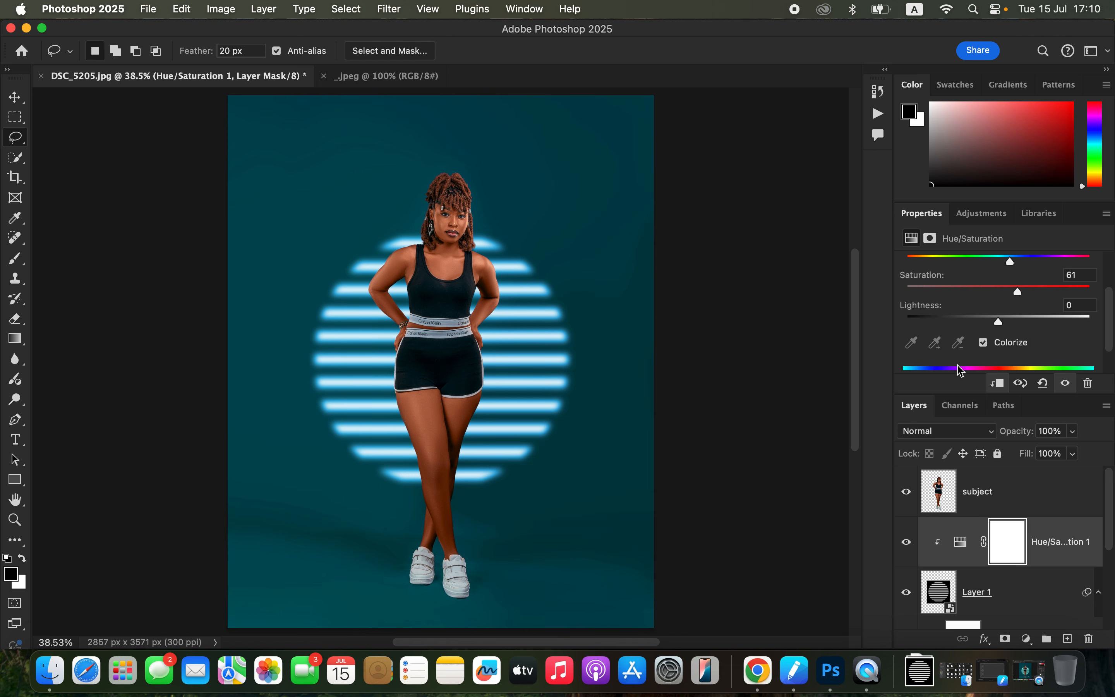
Compare the original Background layer alone with the full composite to examine the blue light effect before and after
key("super+minus")
key("super+minus")
key("super+equal")
key("super+equal")
left_click_drag(1109, 521, 1106, 600)
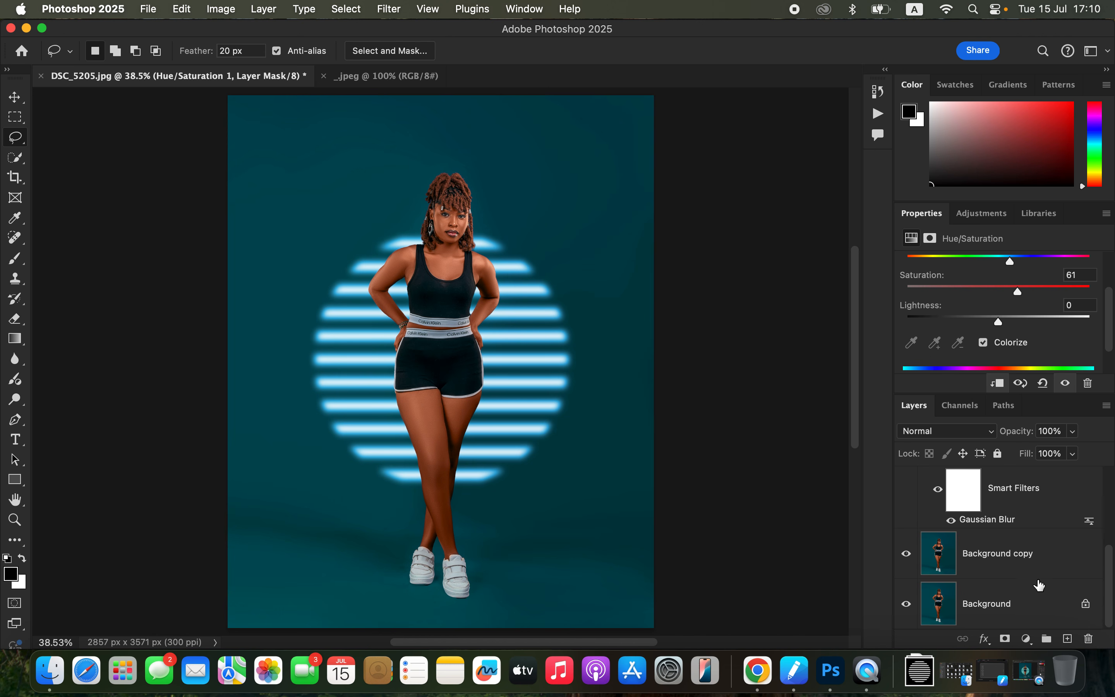
left_click(906, 606, "alt")
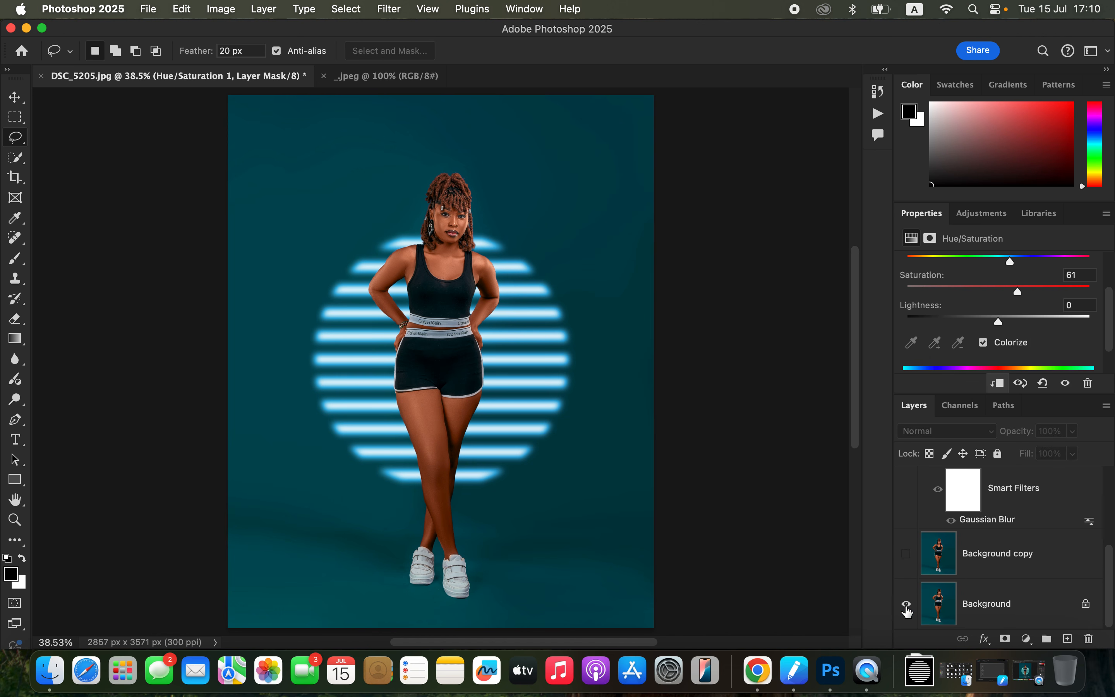
left_click(907, 606, "alt")
left_click(907, 606, "alt")
left_click(908, 607, "alt")
left_click(907, 606, "alt")
left_click(906, 606, "alt")
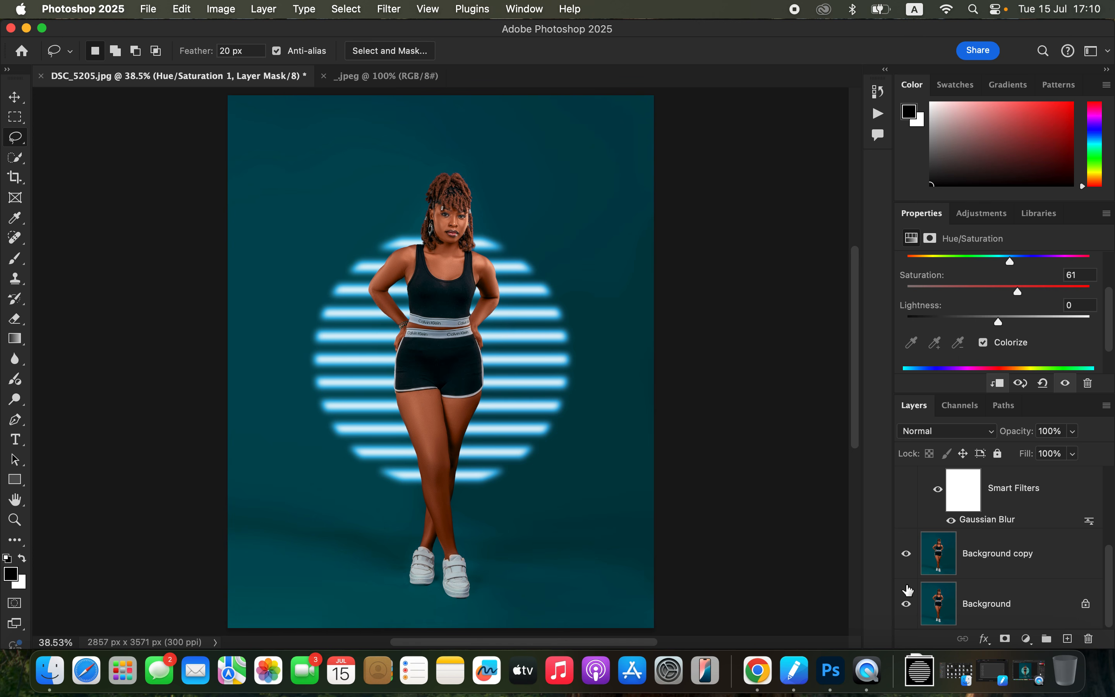